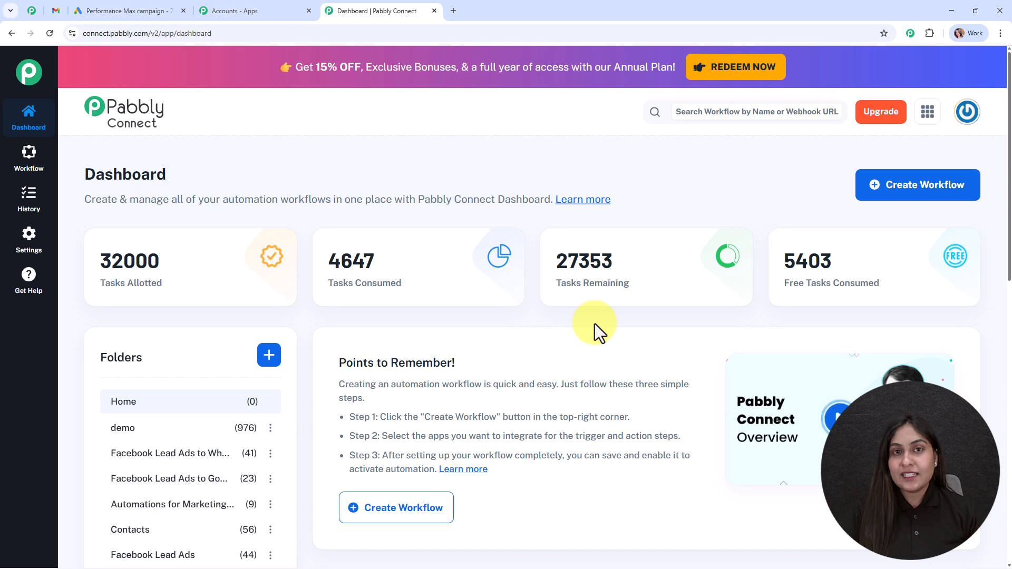
# Look through the list of all Pabbly apps, then return to the Pabbly Connect dashboard
pyautogui.click(267, 9)
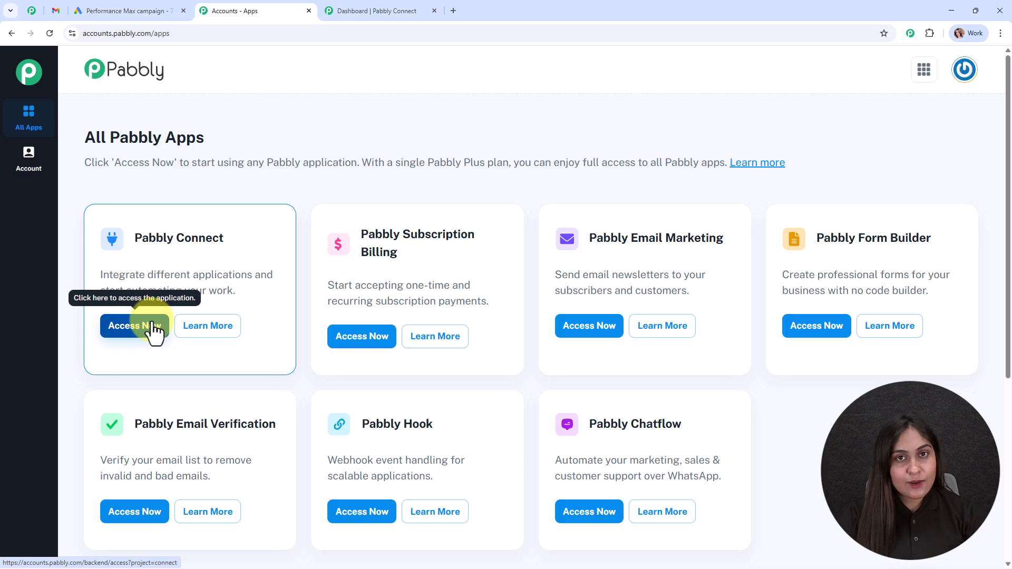
pyautogui.click(340, 9)
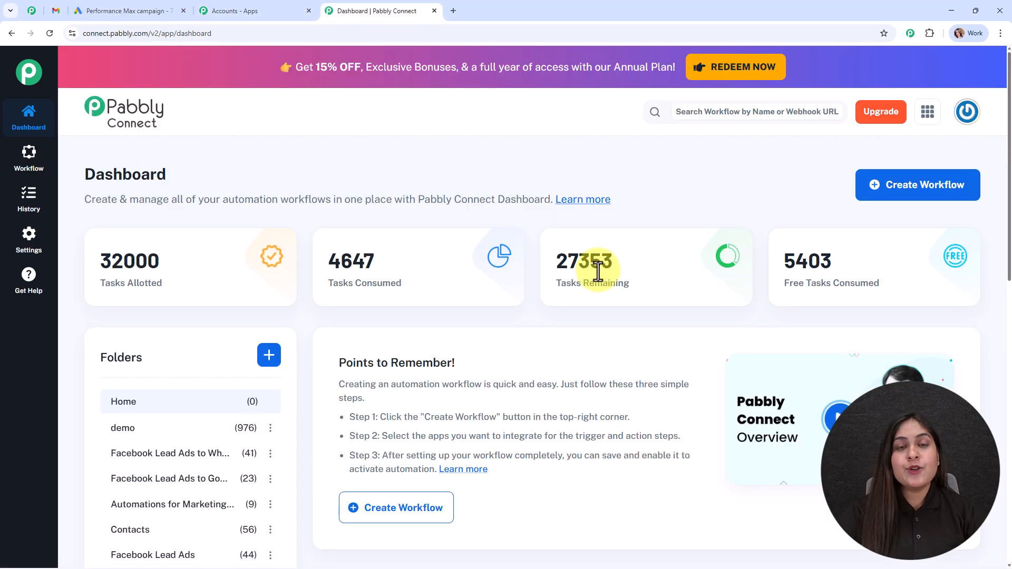
pyautogui.moveTo(597, 270)
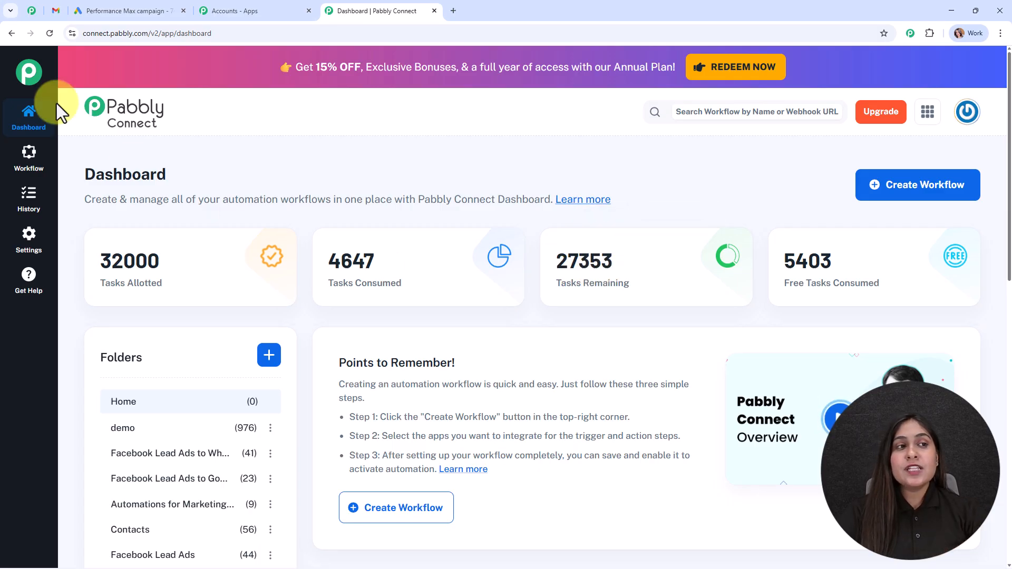
# Browse down through the Pabbly Community page
pyautogui.click(27, 2)
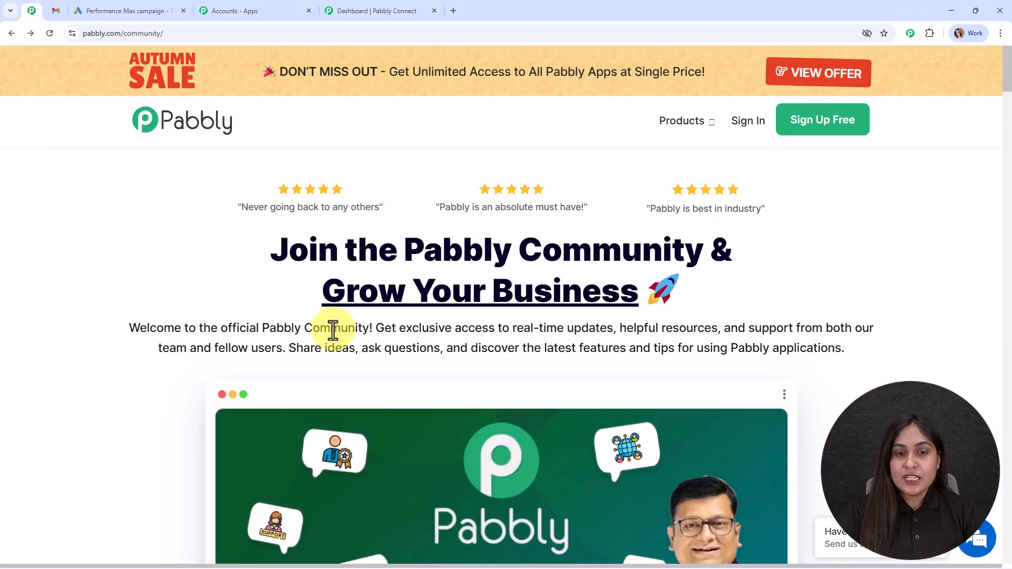
pyautogui.moveTo(403, 235); pyautogui.dragTo(725, 275)
pyautogui.click(727, 283)
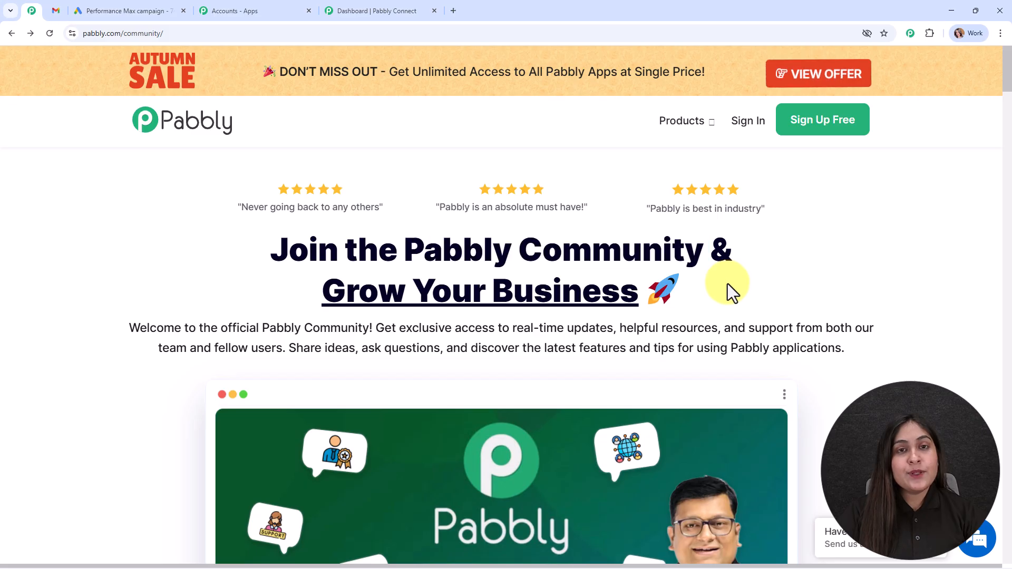
pyautogui.scroll(-15, 727, 284)
pyautogui.scroll(-12, 697, 311)
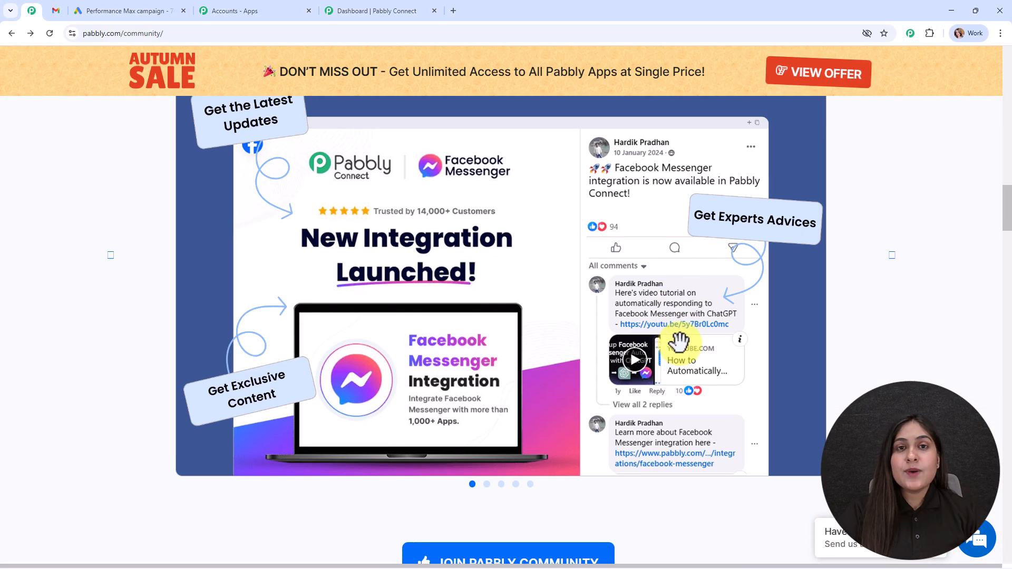
pyautogui.scroll(-7, 675, 345)
pyautogui.scroll(-9, 668, 349)
pyautogui.scroll(-6, 669, 322)
pyautogui.scroll(-4, 668, 321)
pyautogui.scroll(-5, 669, 323)
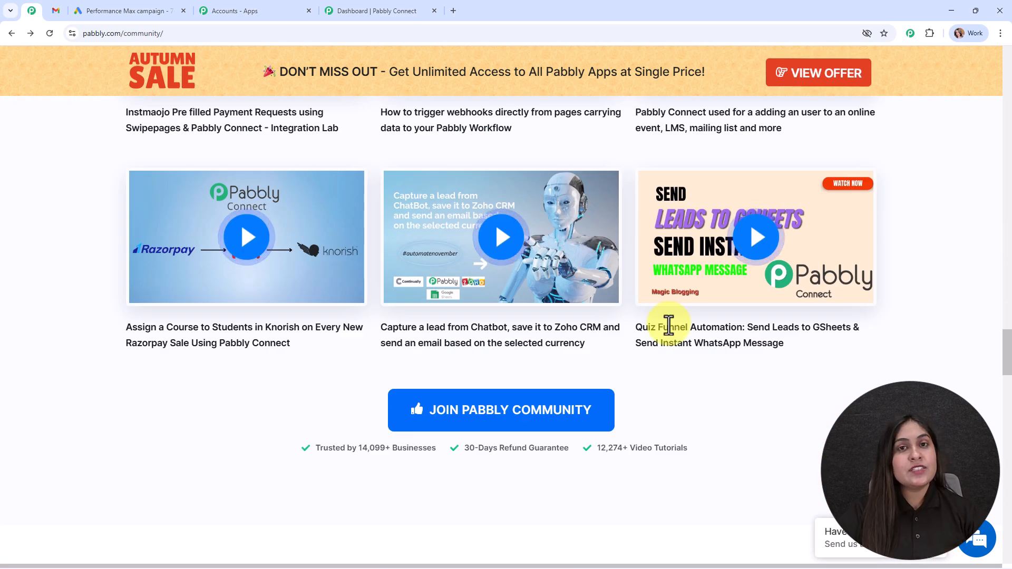
pyautogui.scroll(-4, 668, 324)
pyautogui.scroll(-18, 669, 324)
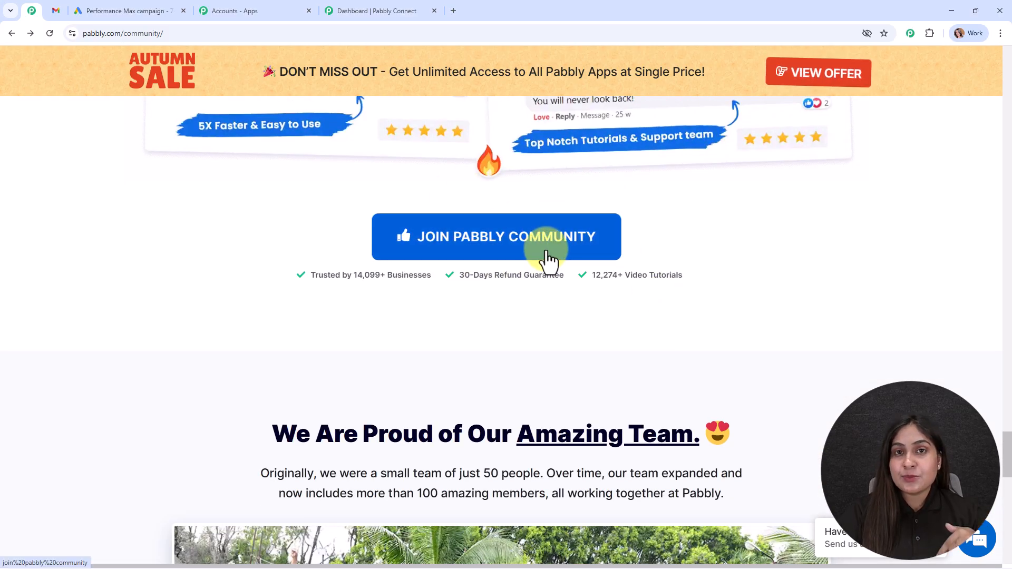
pyautogui.moveTo(1004, 441); pyautogui.dragTo(1009, 67)
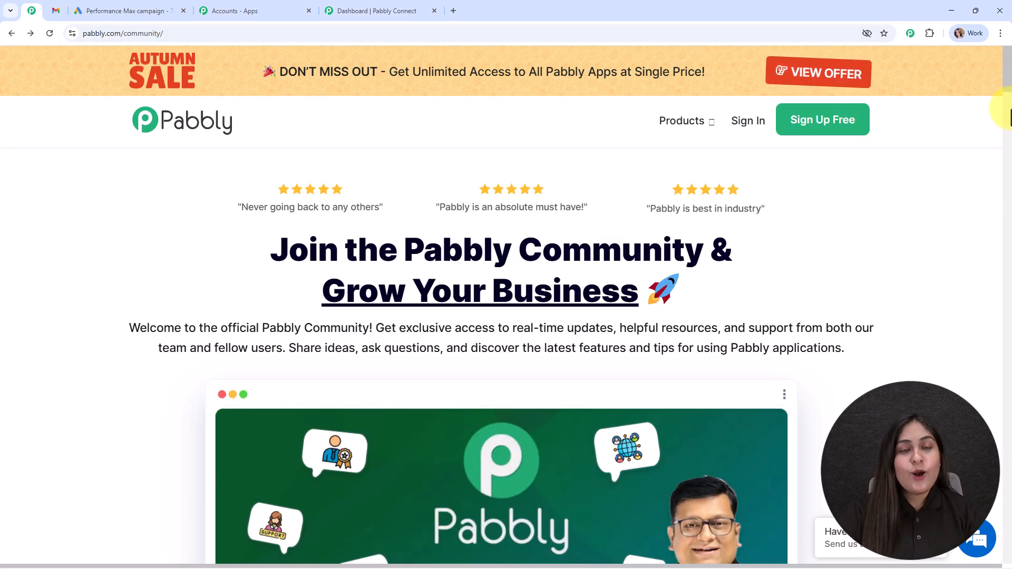
# From the dashboard, start a new workflow using the New (Beta) builder
pyautogui.click(405, 10)
pyautogui.moveTo(581, 241)
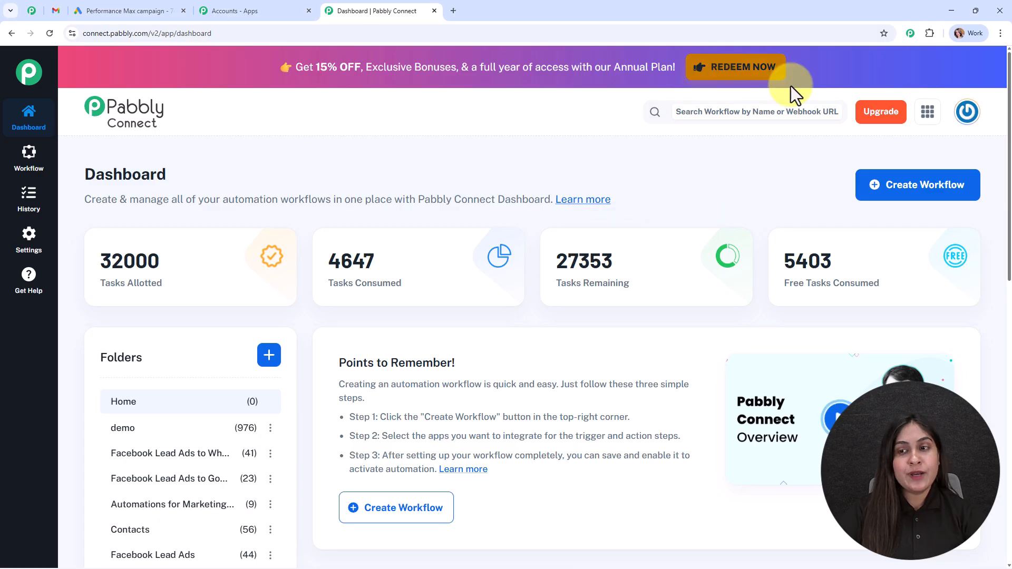
pyautogui.click(889, 197)
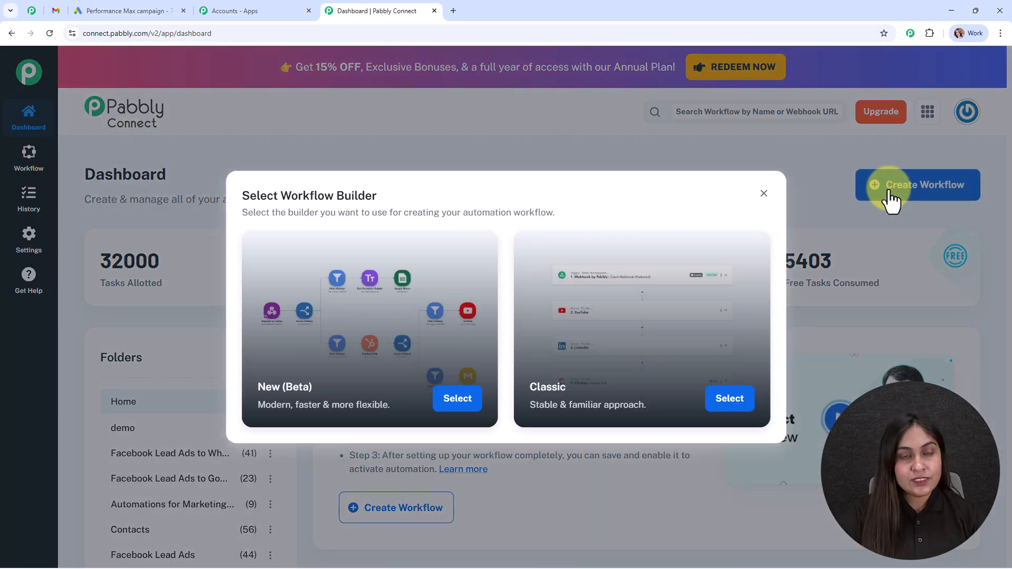
pyautogui.moveTo(378, 193); pyautogui.dragTo(238, 194)
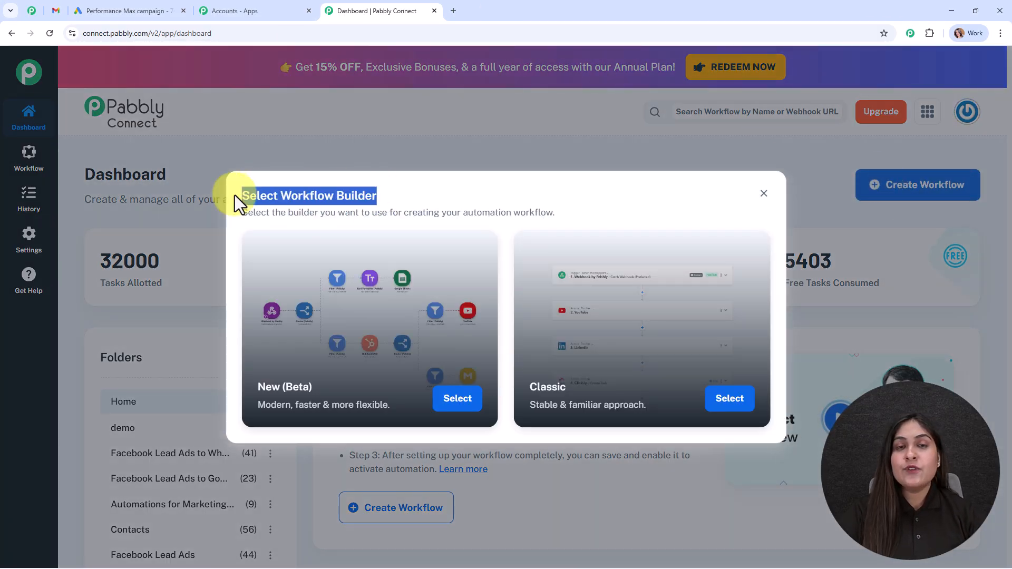
pyautogui.click(394, 201)
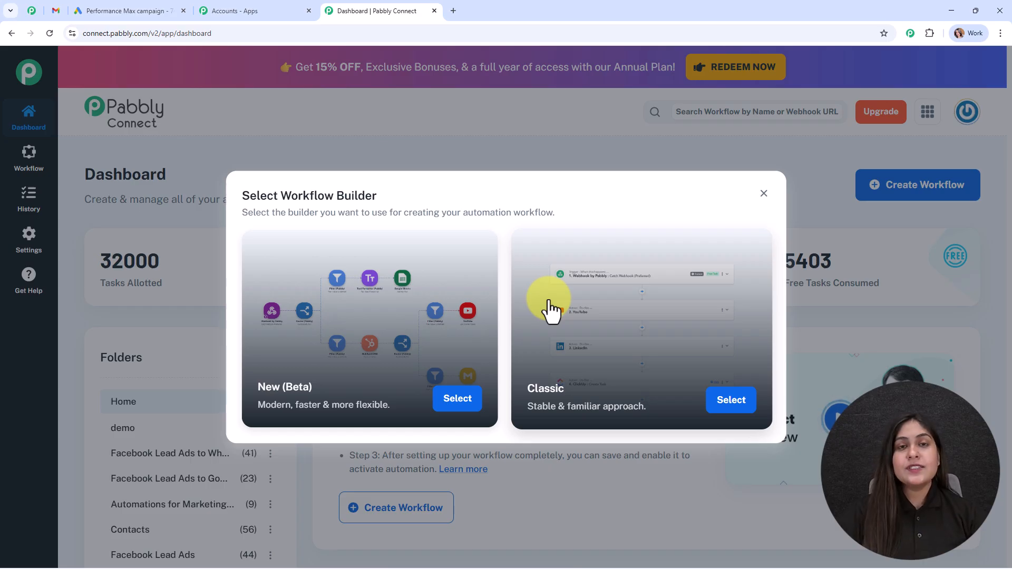
pyautogui.click(458, 401)
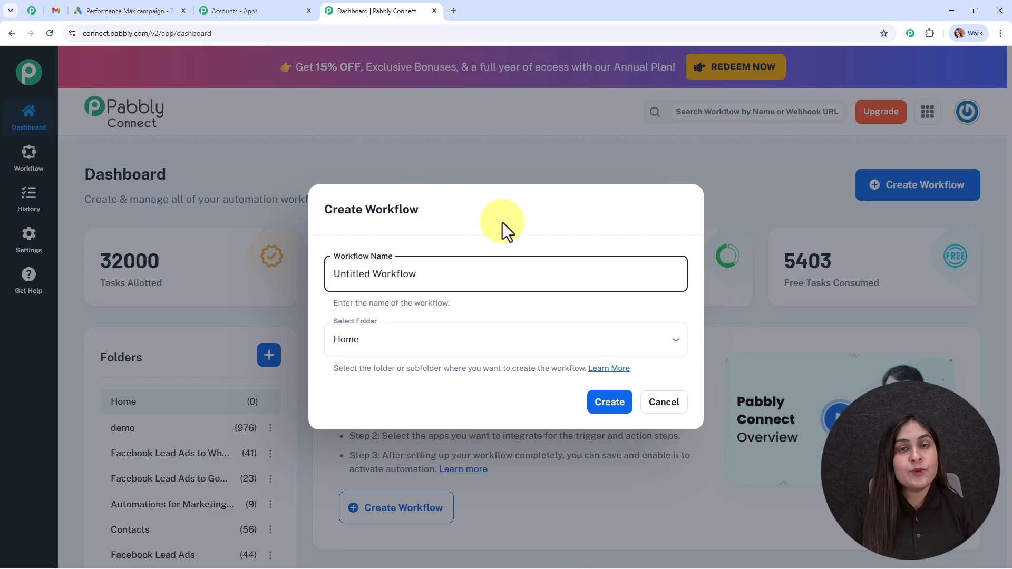
# Rename the workflow to 'Send Automatic Follow-Up Email to Google Ads Leads'
pyautogui.moveTo(462, 275); pyautogui.dragTo(605, 267)
pyautogui.write('Send Automatic Follow-Up Email to Google Ads Leads')
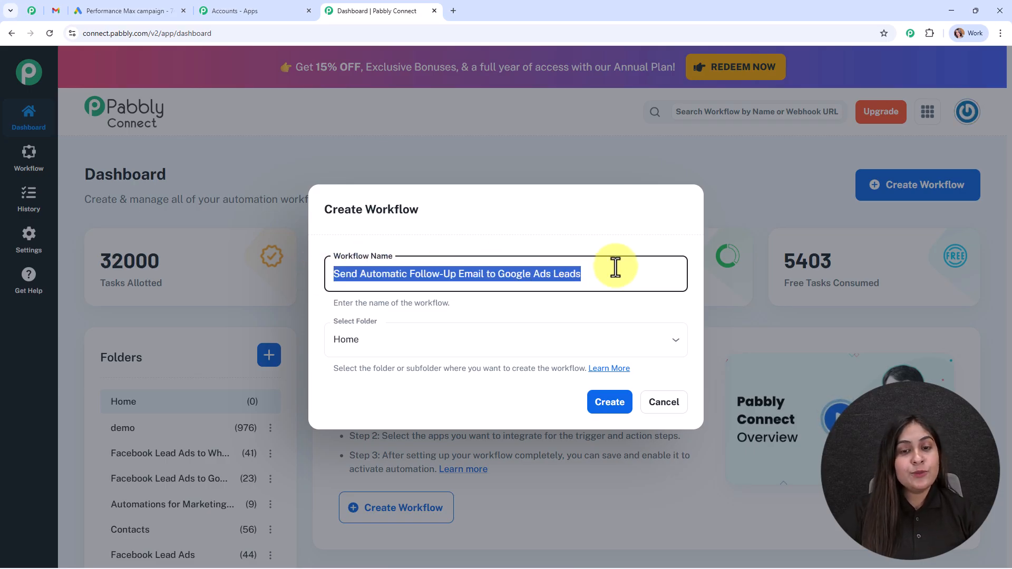
pyautogui.click(549, 329)
pyautogui.click(305, 257)
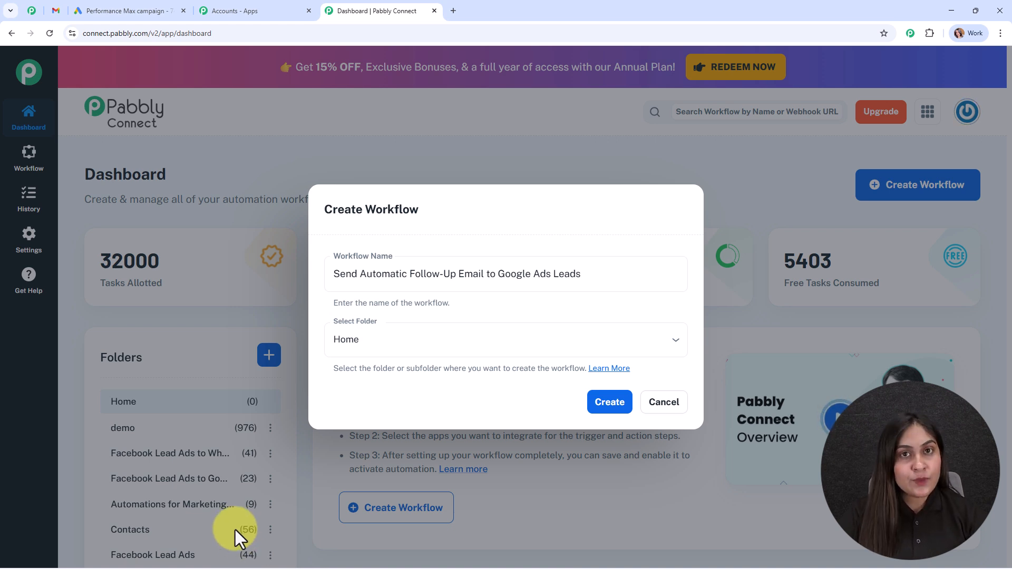
# File the workflow in the Automations folder and open the folders help article
pyautogui.click(415, 340)
pyautogui.scroll(-3, 410, 282)
pyautogui.click(413, 285)
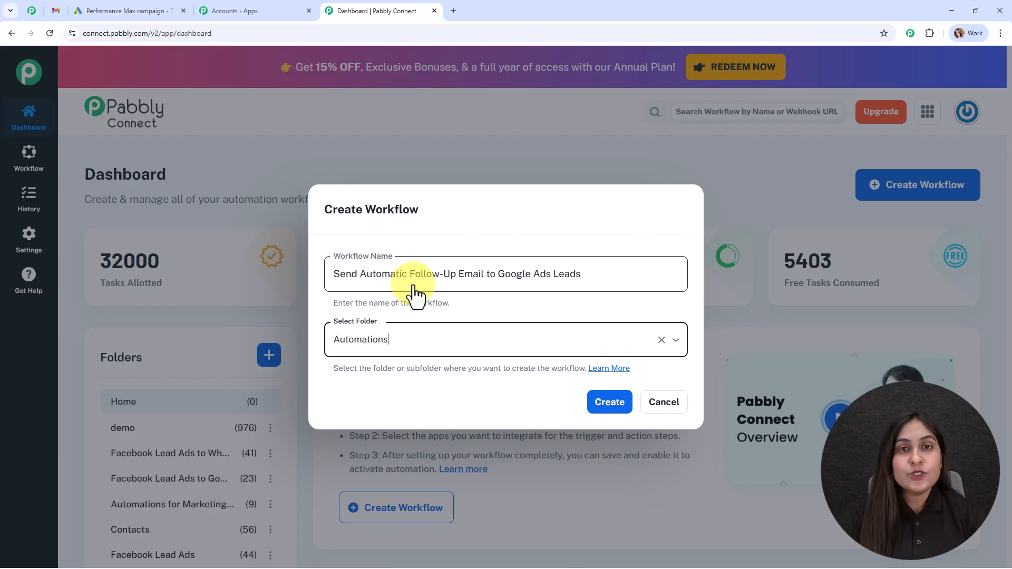
pyautogui.click(611, 399)
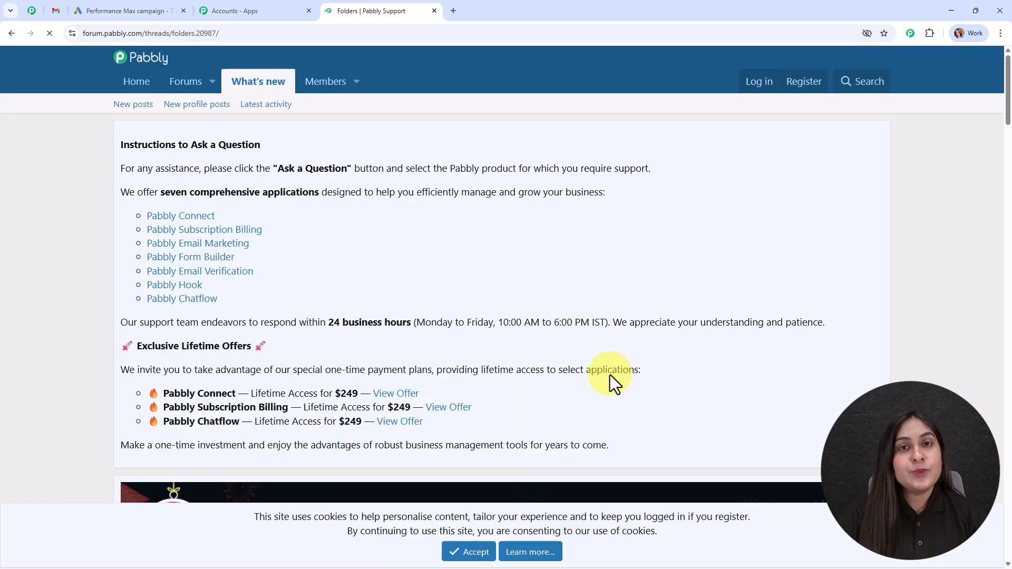
# Skim the Folders forum article, then go back to the workflow creation form
pyautogui.scroll(-12, 605, 299)
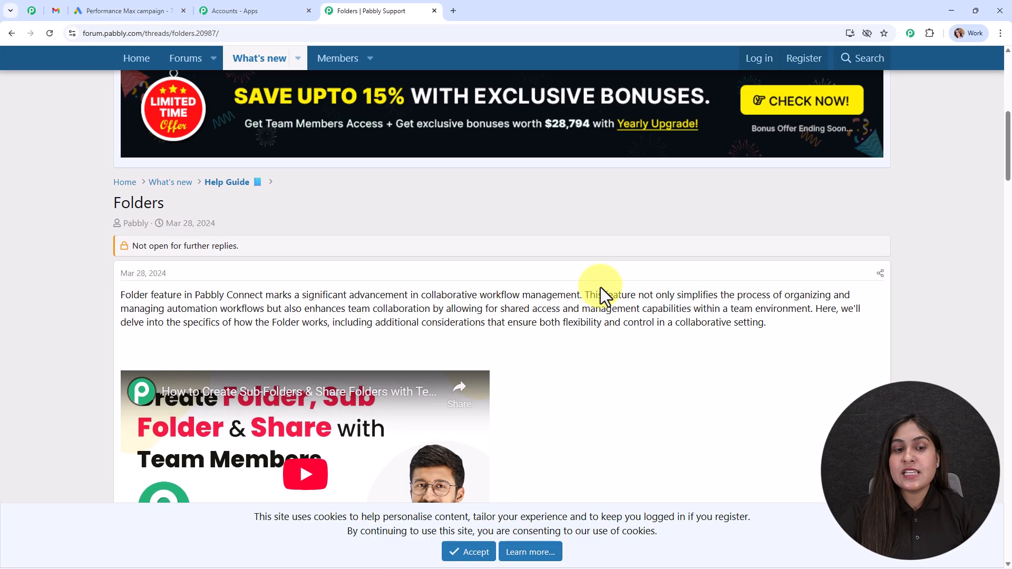
pyautogui.scroll(-15, 625, 372)
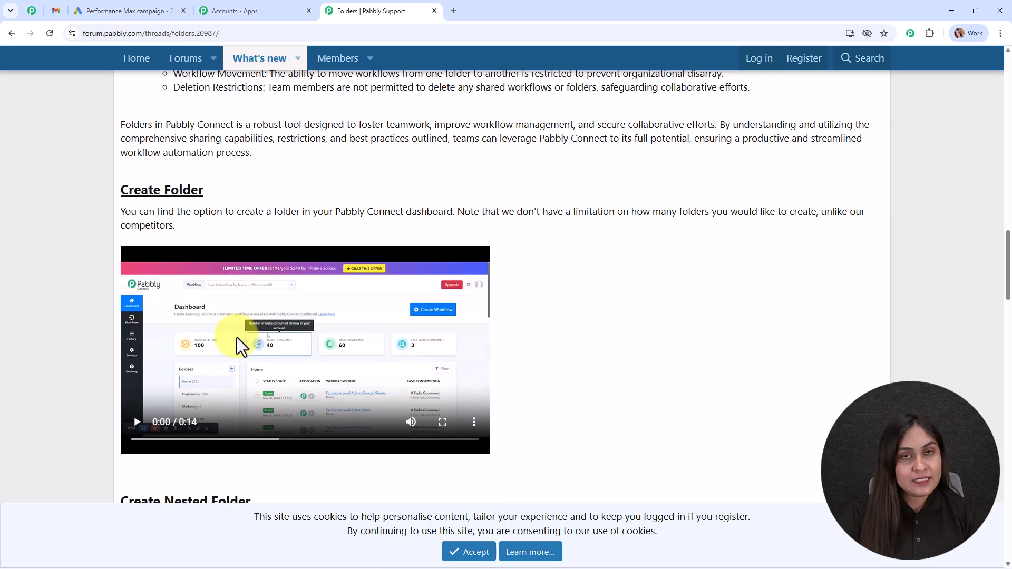
pyautogui.click(12, 33)
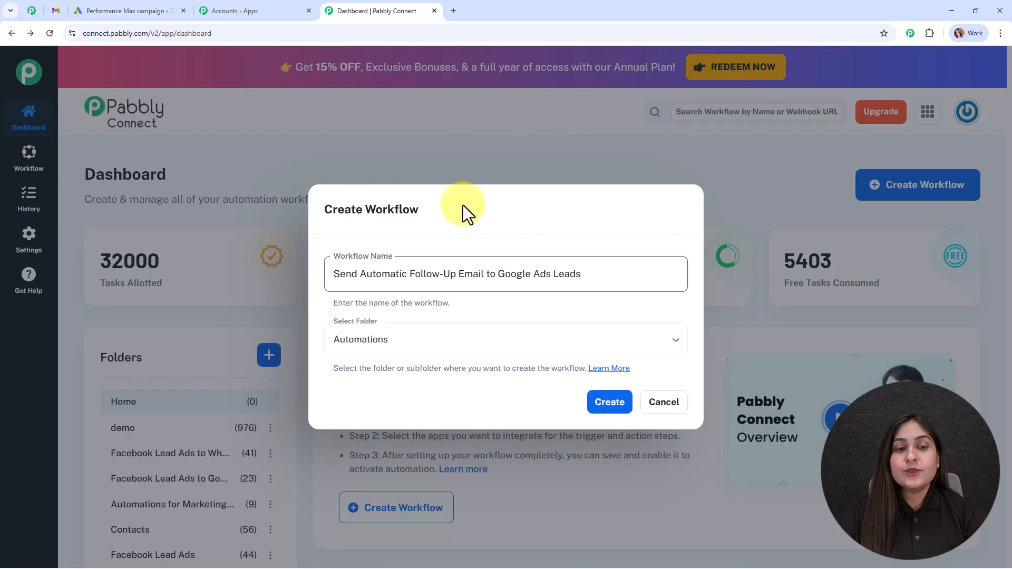
# Create the 'Send Automatic Follow-Up Email to Google Ads Leads' workflow in the Automations folder
pyautogui.click(627, 406)
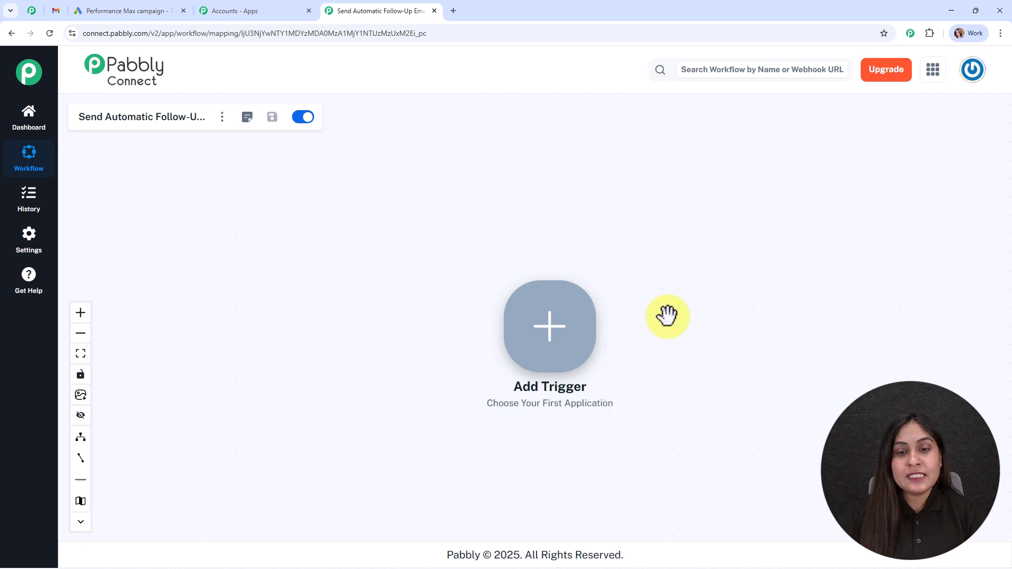
# Set Google Ads with the New Lead Form Entry event as the trigger and connect it
pyautogui.click(542, 316)
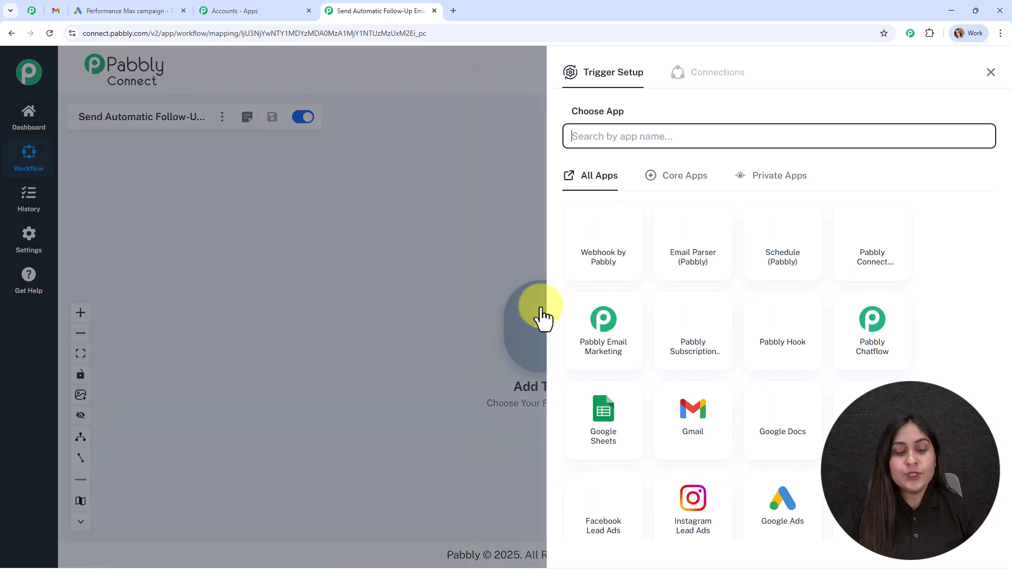
pyautogui.write('goog')
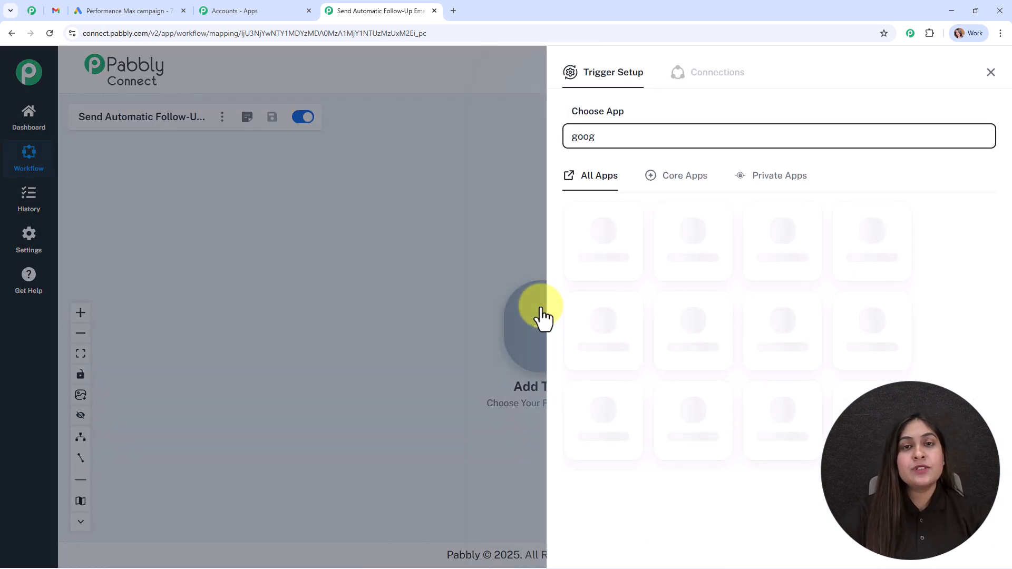
pyautogui.click(620, 258)
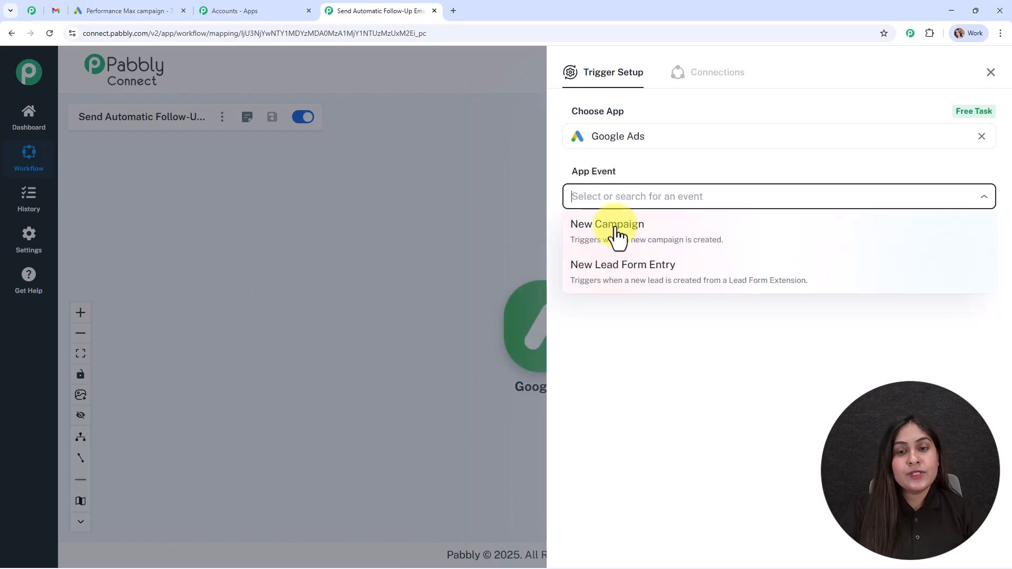
pyautogui.click(622, 282)
pyautogui.click(593, 256)
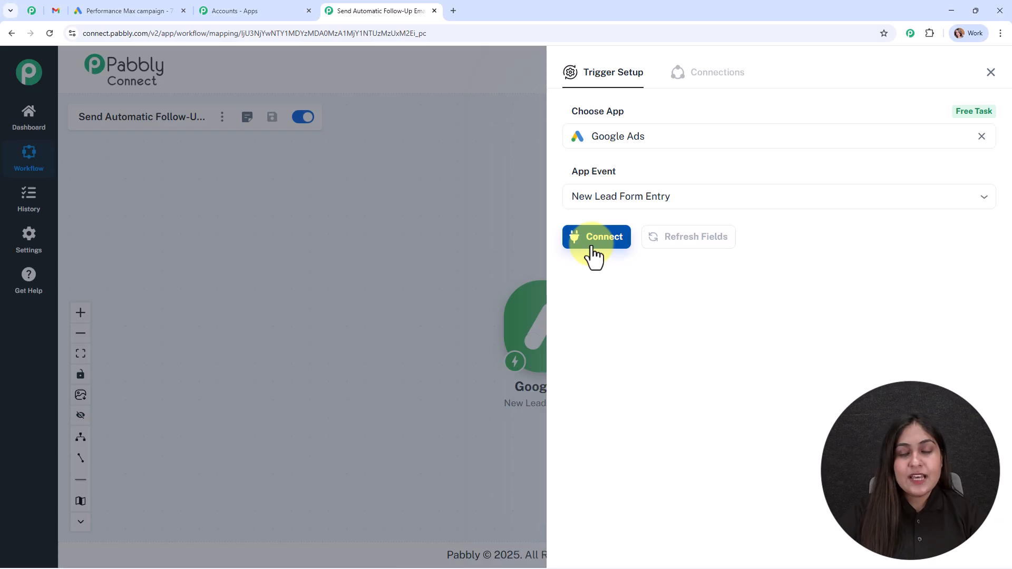
# Review the Google Ads setup instructions and copy the trigger's webhook URL
pyautogui.scroll(-4, 831, 218)
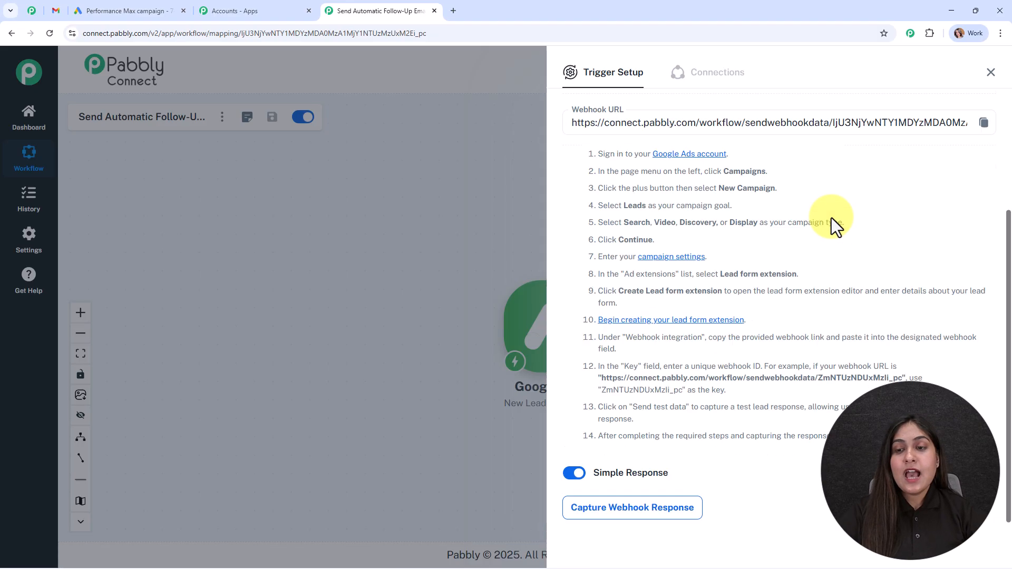
pyautogui.scroll(2, 757, 122)
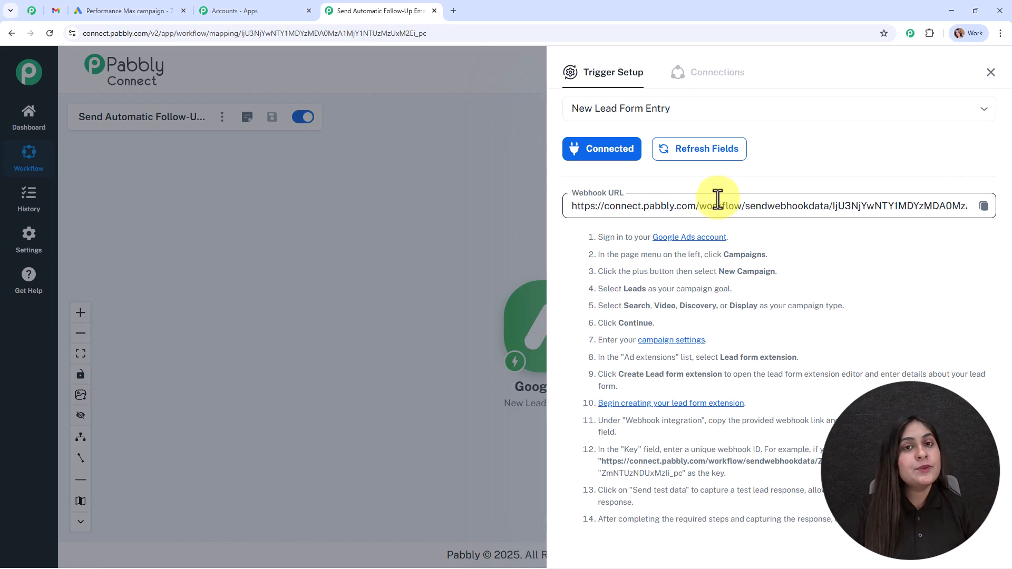
pyautogui.moveTo(581, 236); pyautogui.dragTo(634, 503)
pyautogui.click(983, 205)
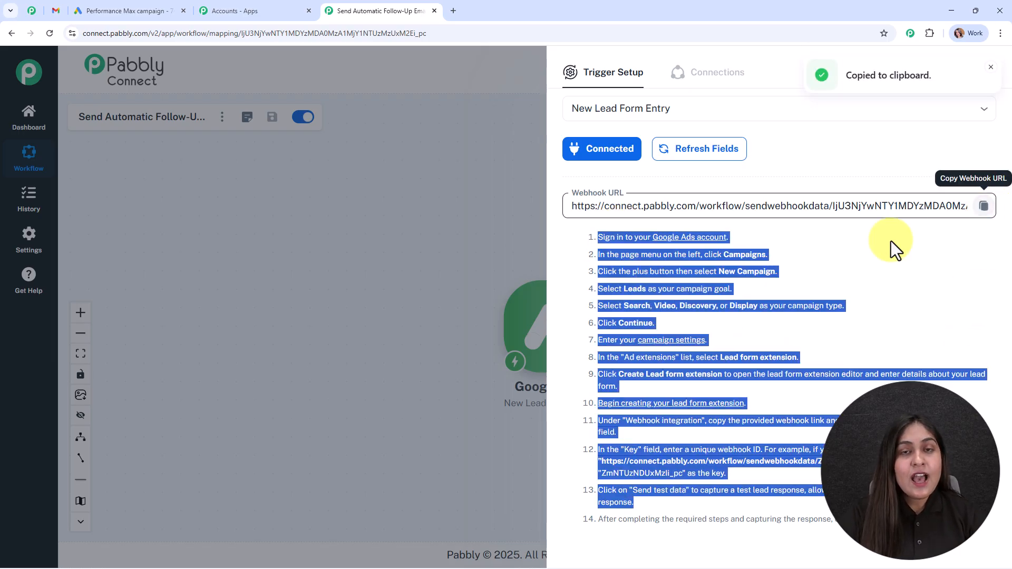
# In the Google Ads lead form, enter 'Digital Dynamics' as the business name
pyautogui.click(124, 7)
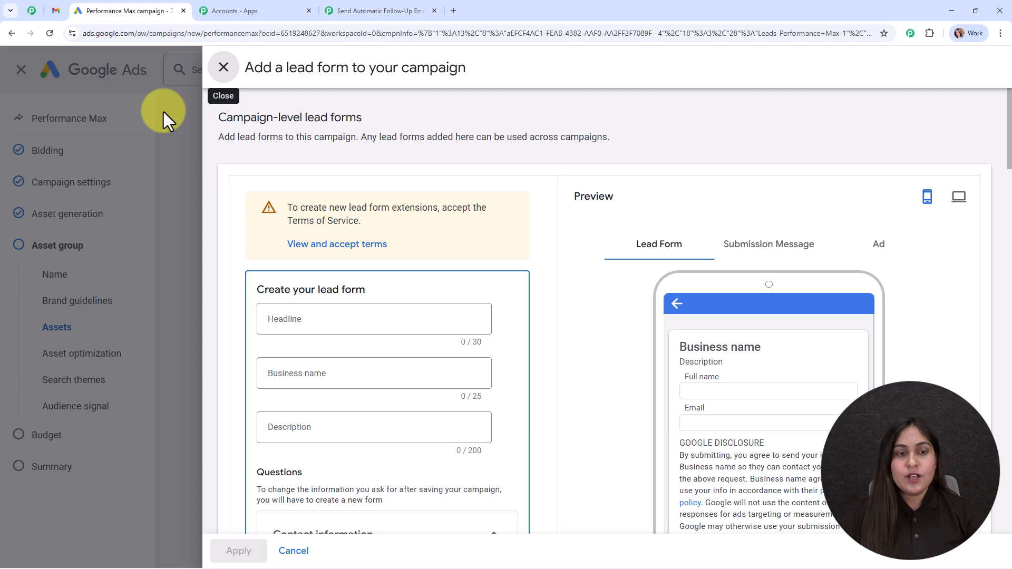
pyautogui.scroll(-2, 495, 237)
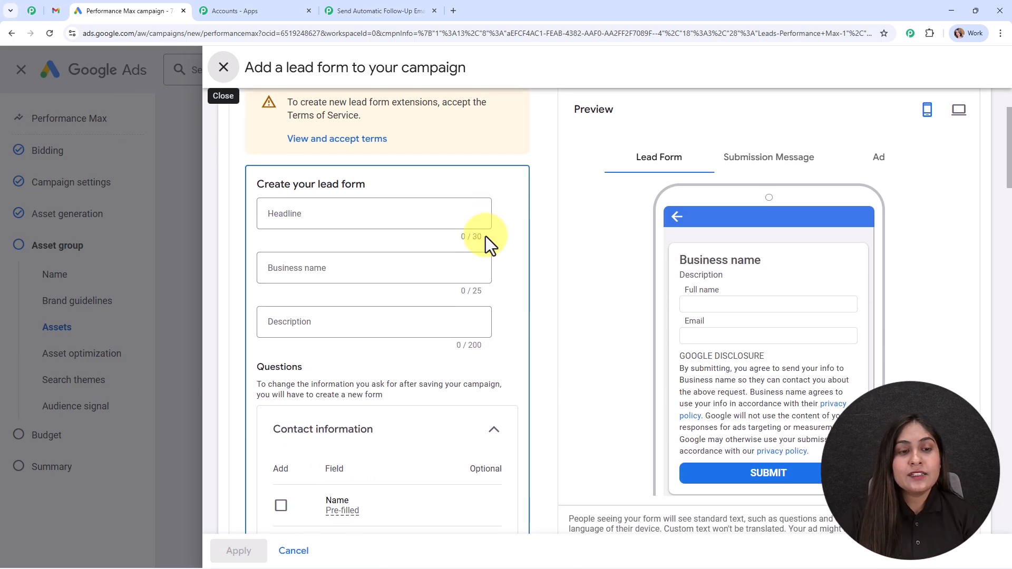
pyautogui.click(349, 272)
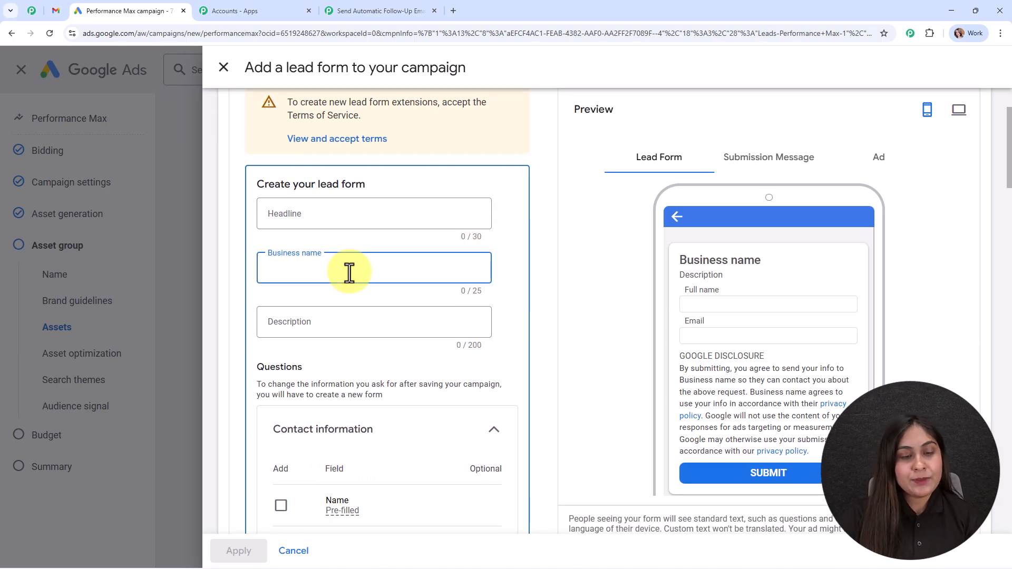
pyautogui.write('Digital Dynamics')
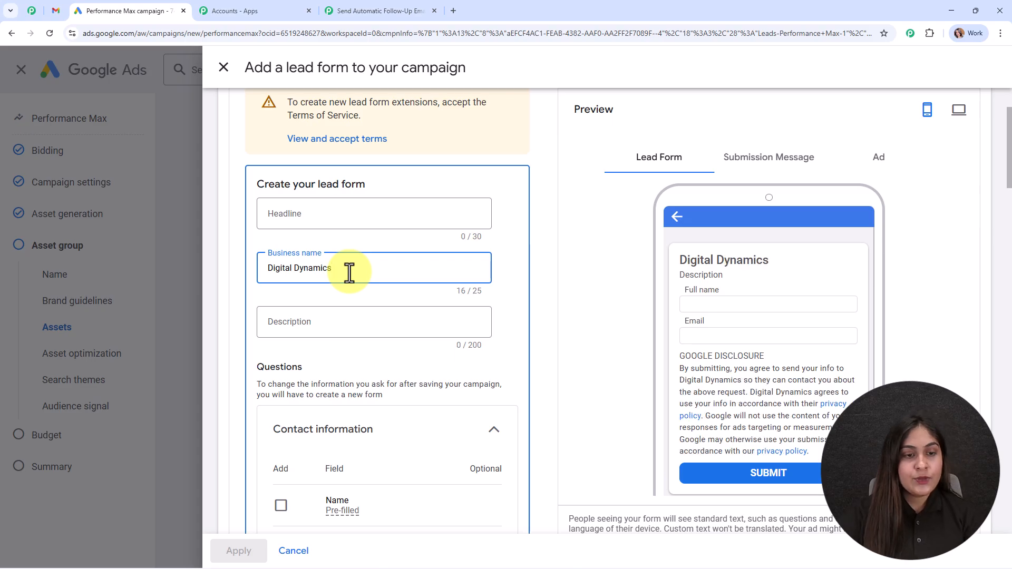
# Add Name (first and last), Email and Phone number questions to the lead form
pyautogui.scroll(-1, 451, 257)
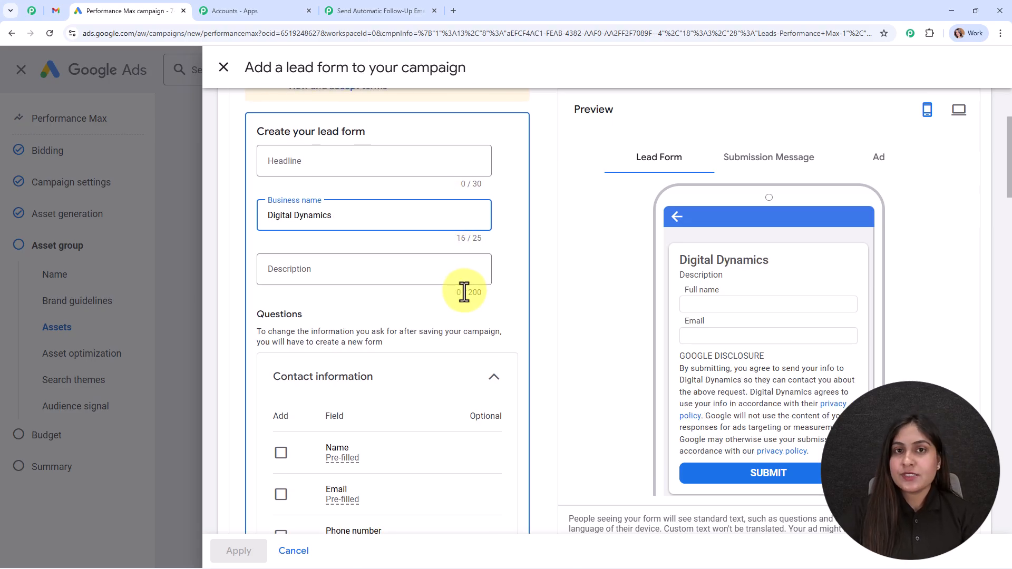
pyautogui.scroll(-4, 510, 312)
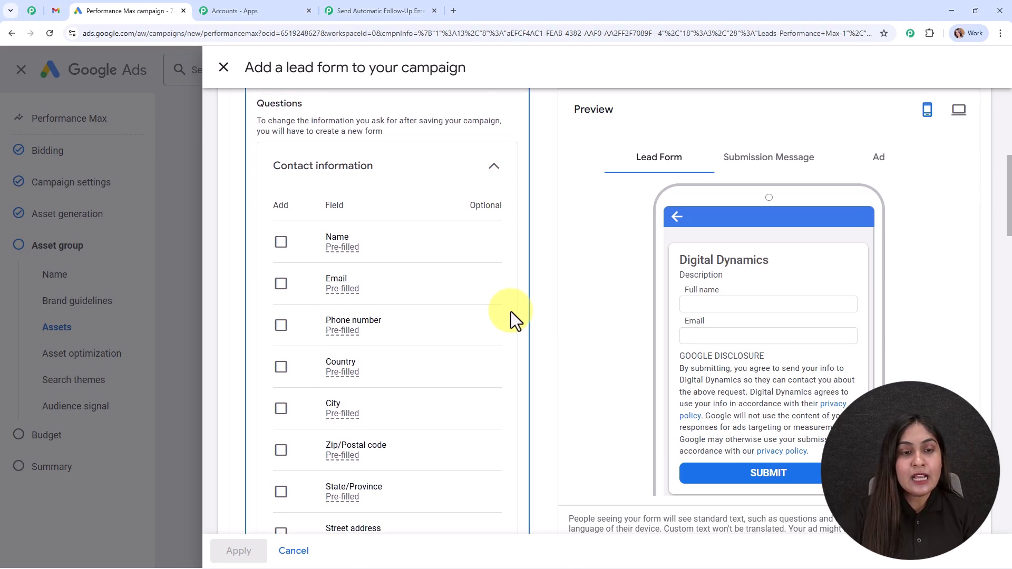
pyautogui.click(281, 242)
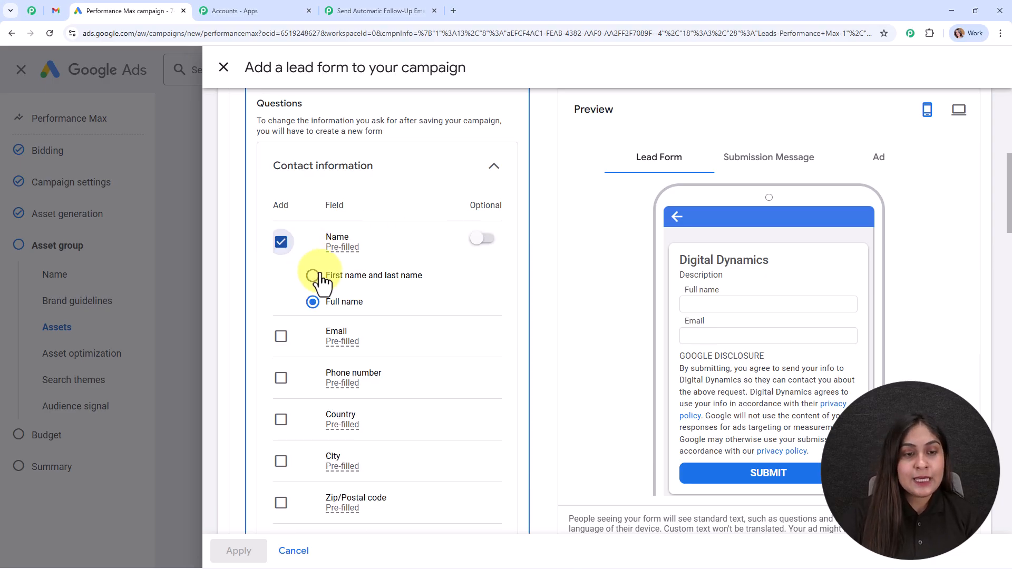
pyautogui.click(313, 276)
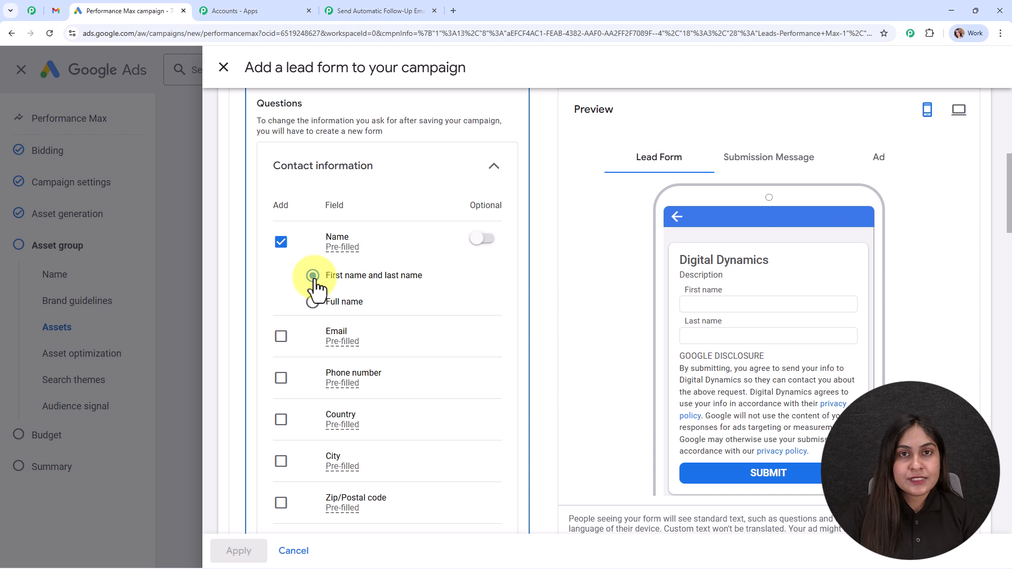
pyautogui.scroll(-2, 451, 315)
pyautogui.click(280, 232)
pyautogui.click(280, 273)
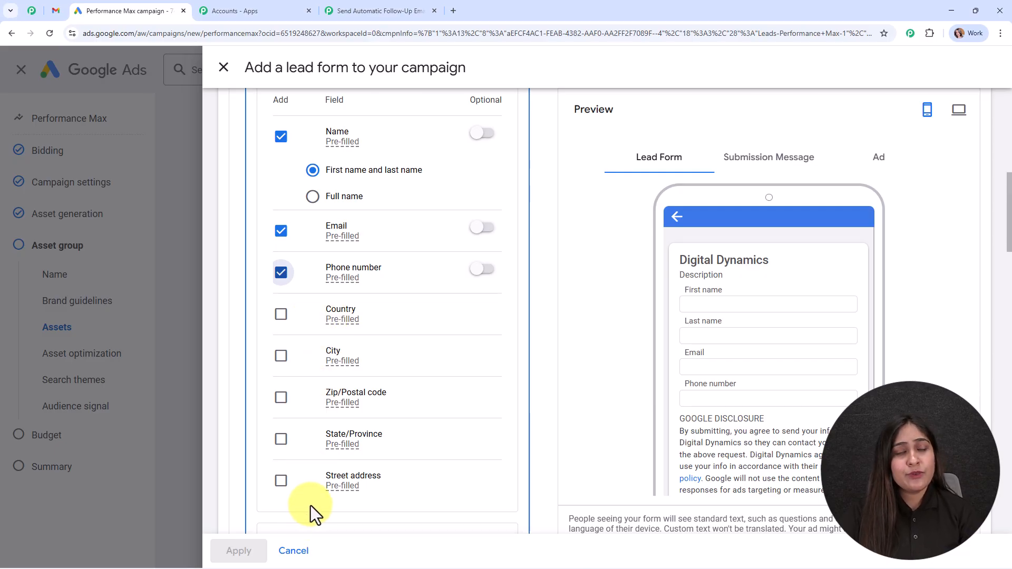
# Expand the lead delivery options to reveal the Webhook integration settings
pyautogui.scroll(-8, 440, 440)
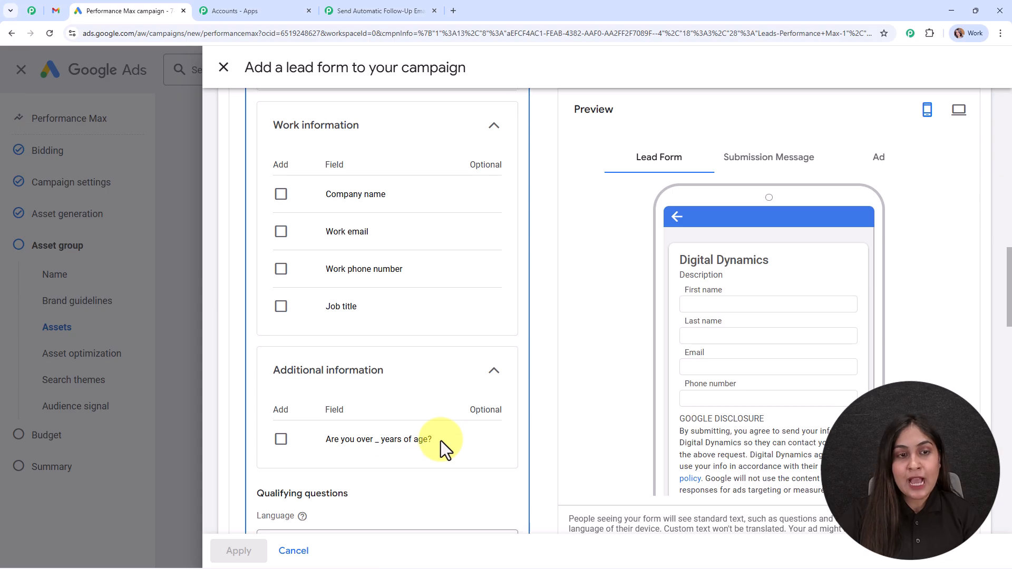
pyautogui.scroll(2, 440, 441)
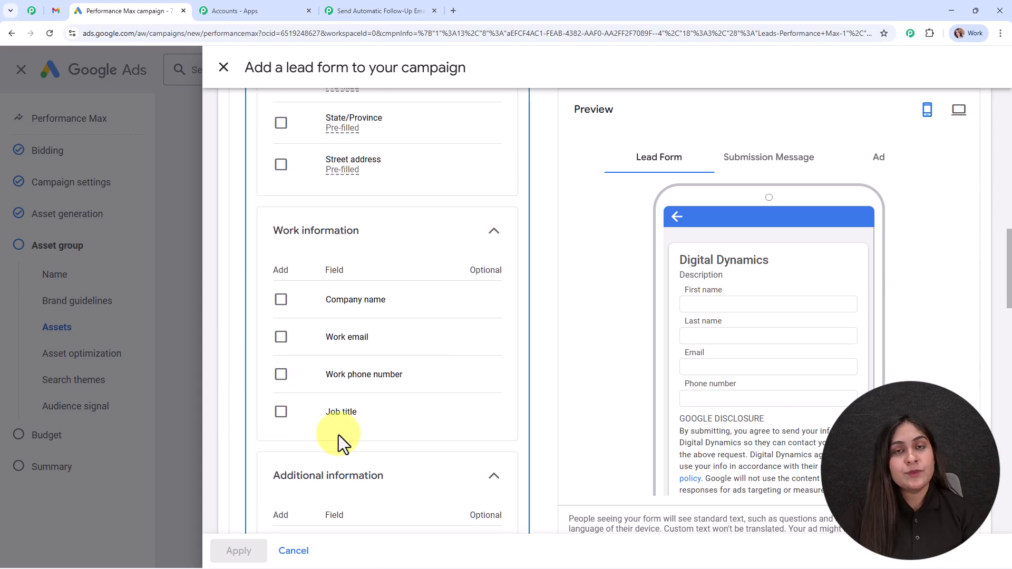
pyautogui.scroll(-6, 400, 391)
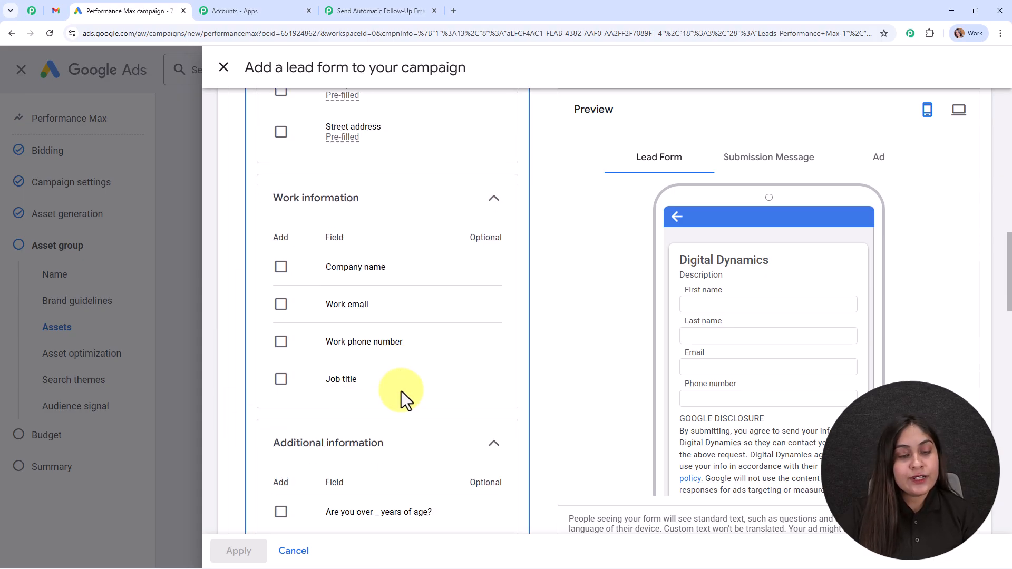
pyautogui.scroll(-1, 401, 391)
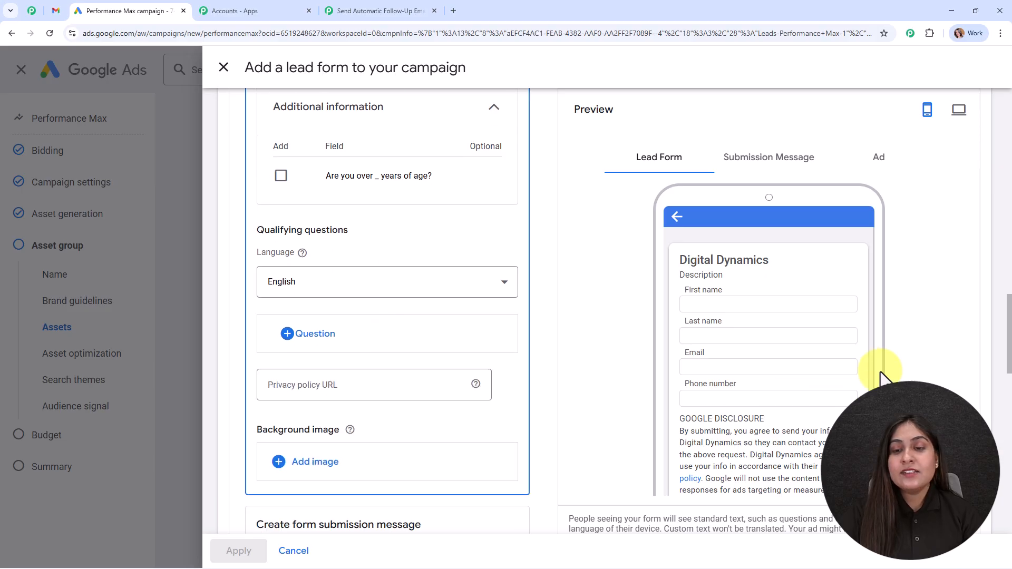
pyautogui.scroll(-4, 537, 346)
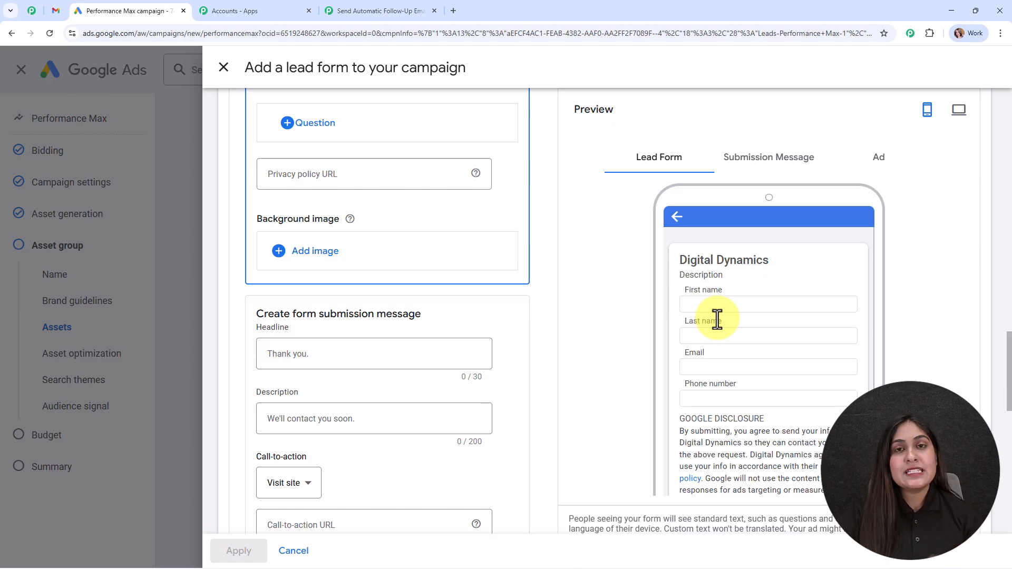
pyautogui.scroll(-9, 539, 335)
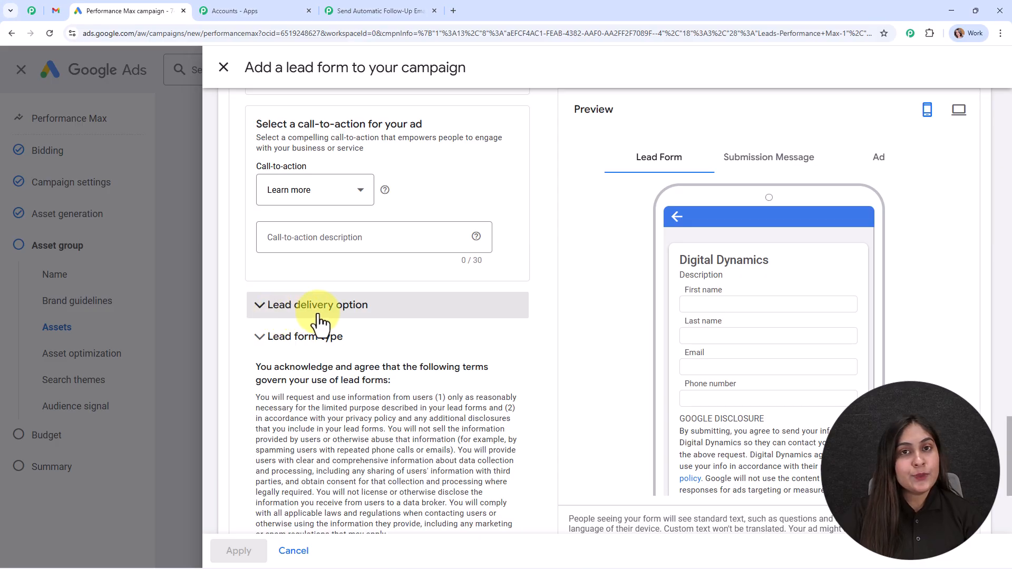
pyautogui.click(319, 316)
pyautogui.moveTo(237, 387); pyautogui.dragTo(420, 386)
pyautogui.click(472, 381)
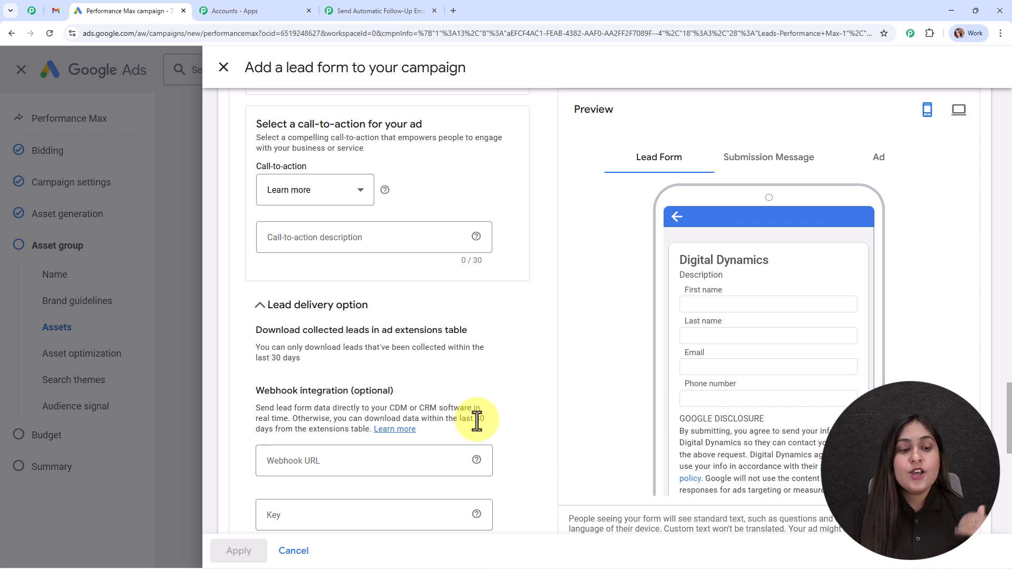
pyautogui.scroll(-3, 477, 420)
# Paste the Pabbly webhook URL and enter 'Test' as the webhook key
pyautogui.click(338, 299)
pyautogui.hotkey('ctrl', 'v')
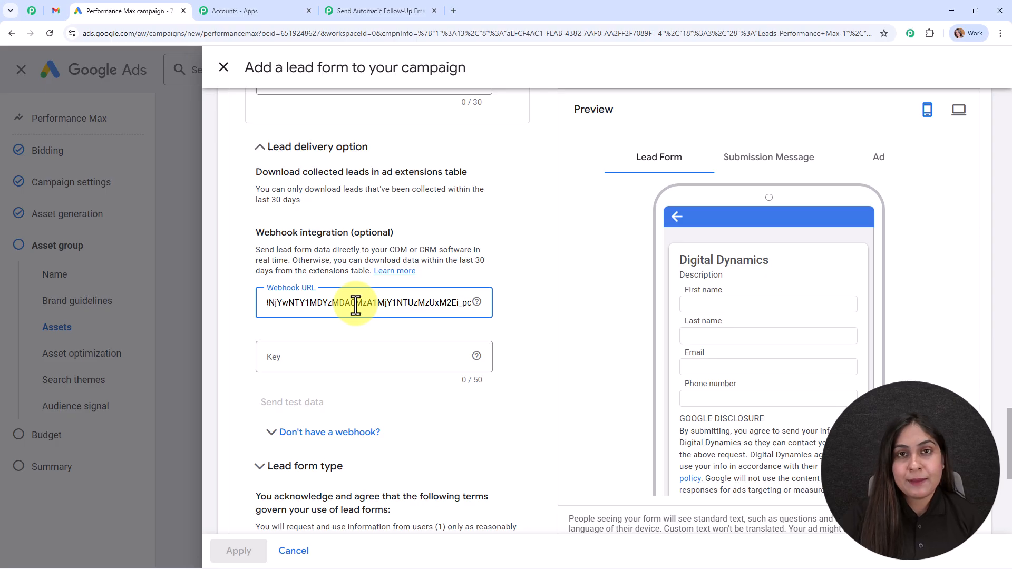
pyautogui.click(359, 350)
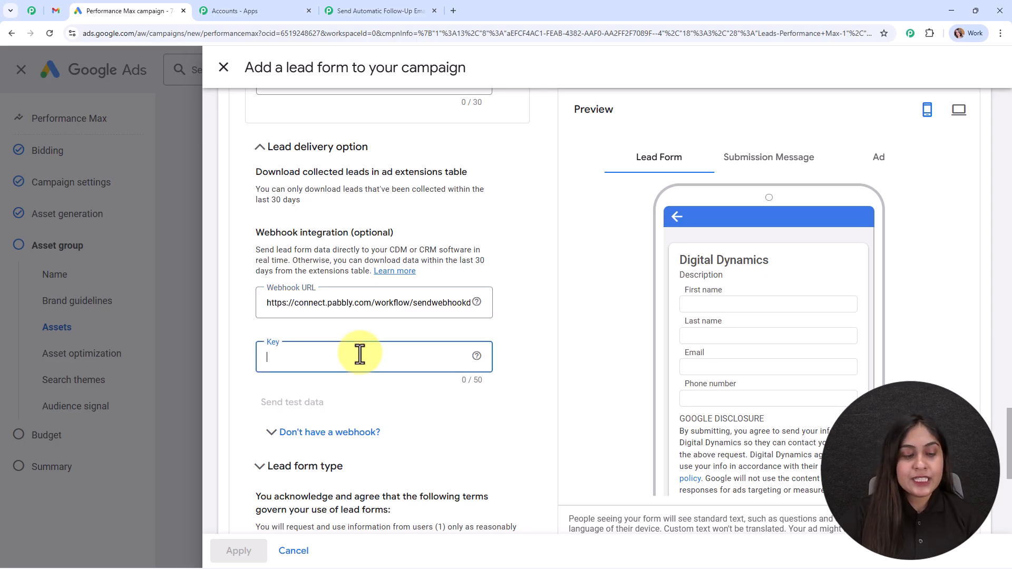
pyautogui.write('Test')
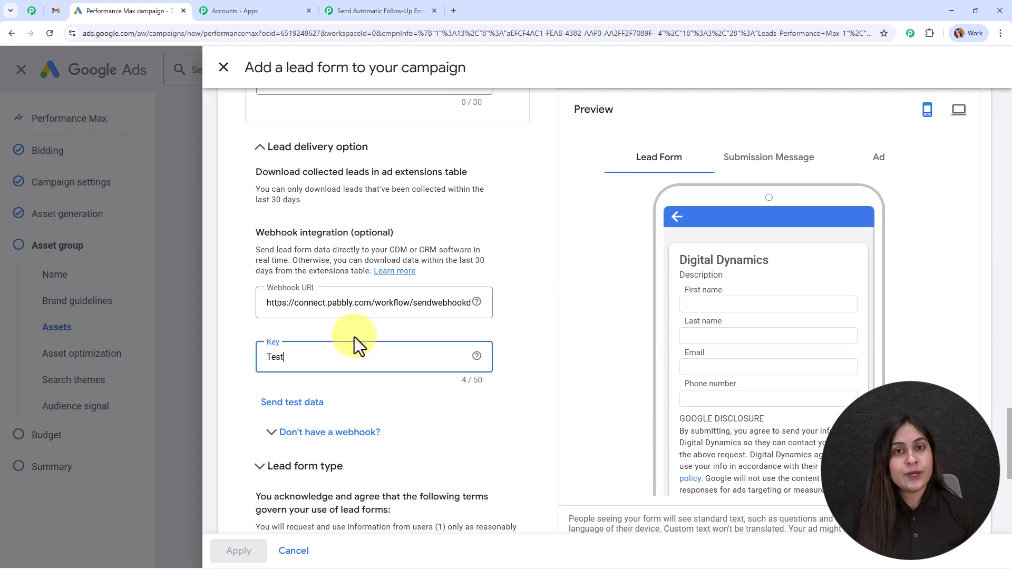
# Send test lead data, then return to the Pabbly Connect workflow
pyautogui.click(273, 410)
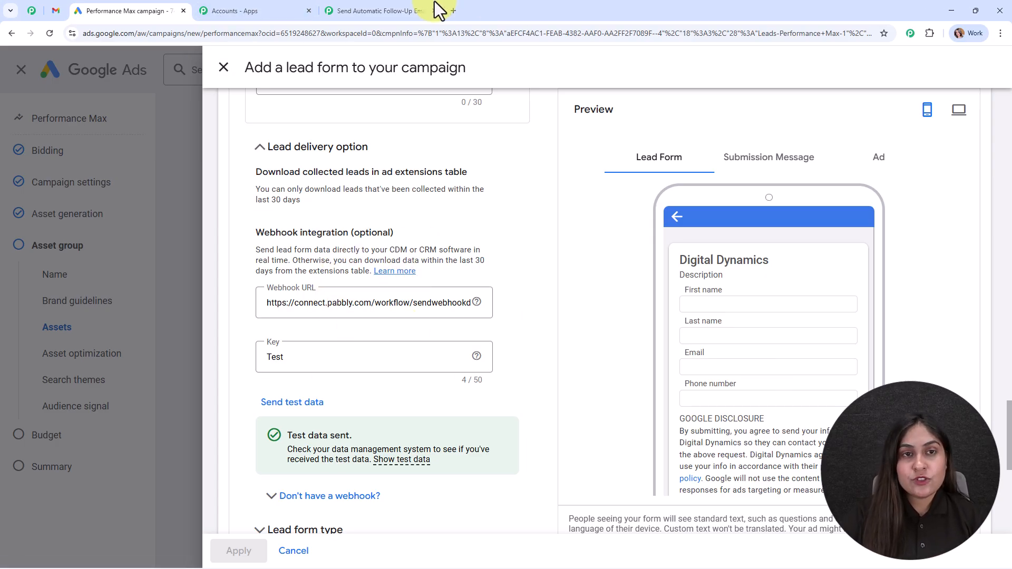
pyautogui.click(419, 11)
pyautogui.scroll(-10, 742, 330)
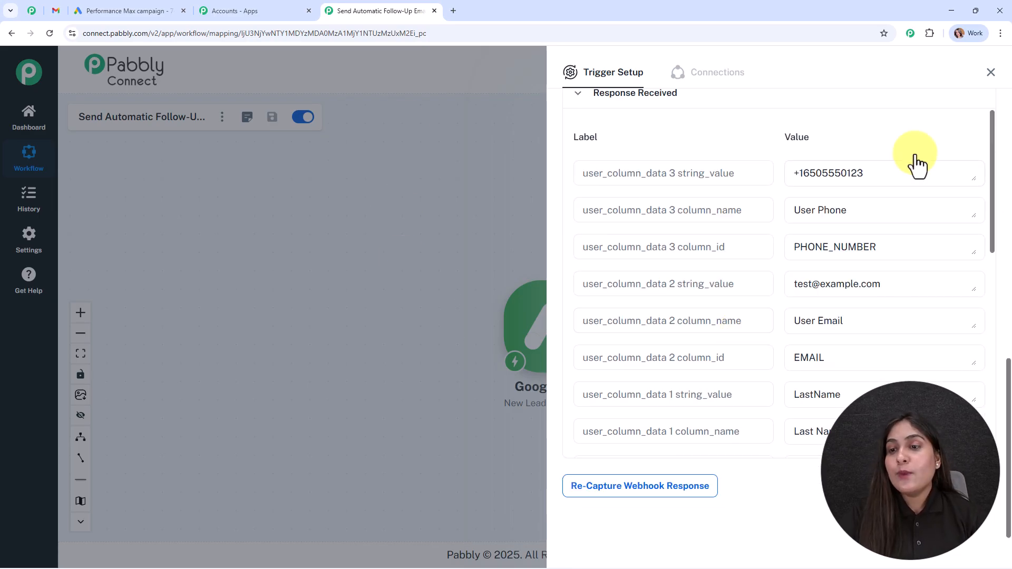
# Check the captured phone and LastName values, close trigger setup, and move the trigger node up-left
pyautogui.moveTo(879, 173); pyautogui.dragTo(726, 180)
pyautogui.scroll(-2, 858, 235)
pyautogui.moveTo(898, 185); pyautogui.dragTo(775, 192)
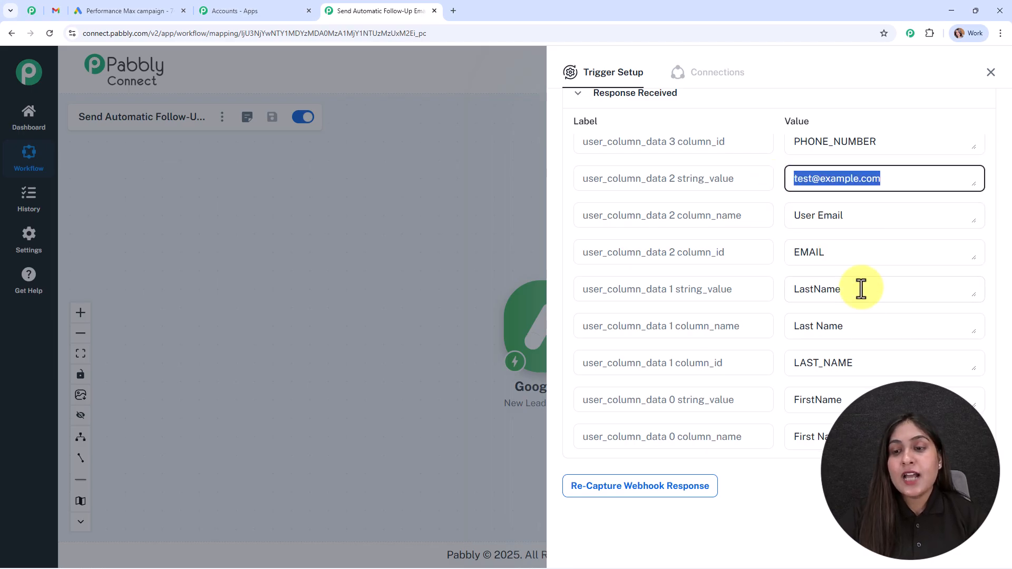
pyautogui.moveTo(861, 293); pyautogui.dragTo(782, 295)
pyautogui.scroll(-3, 862, 335)
pyautogui.moveTo(861, 237); pyautogui.dragTo(720, 240)
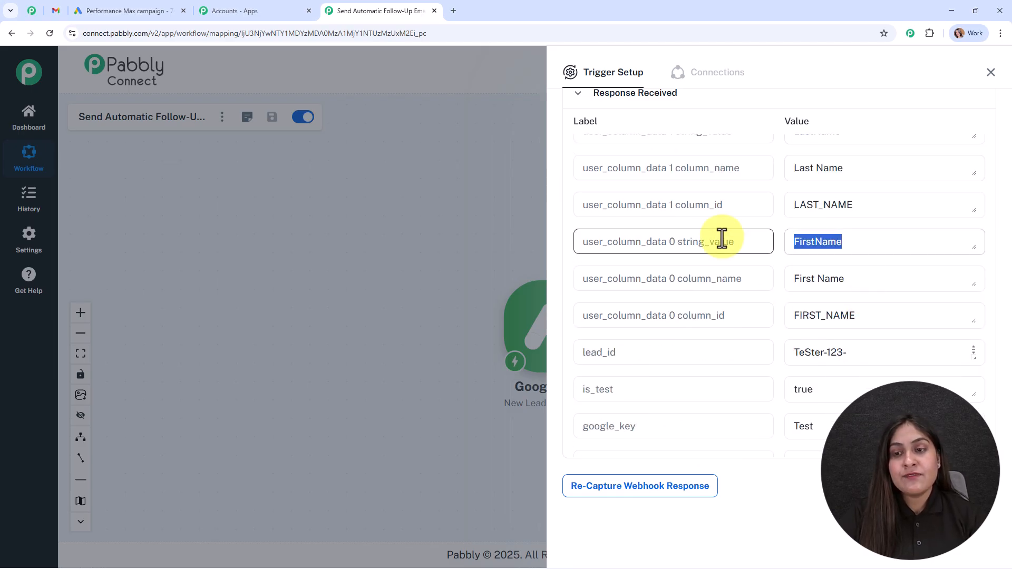
pyautogui.click(990, 72)
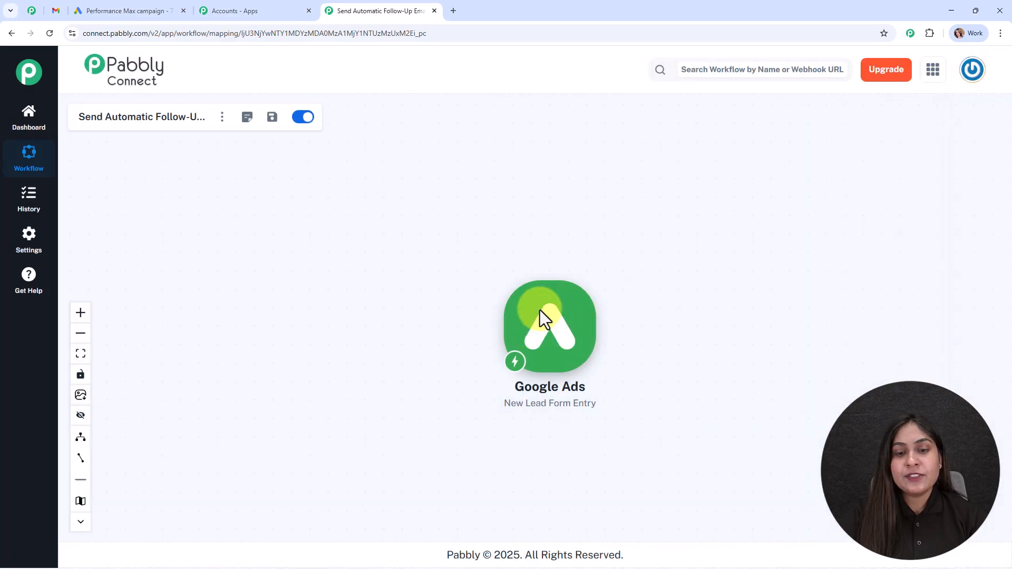
pyautogui.moveTo(542, 343); pyautogui.dragTo(350, 282)
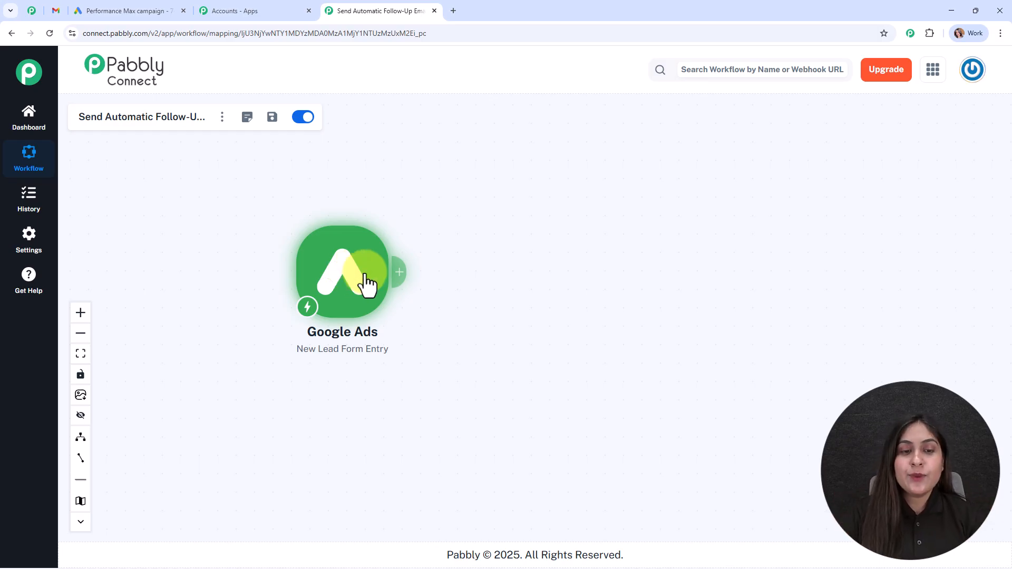
# Add a Gmail action with the Send Email event after the trigger
pyautogui.click(401, 272)
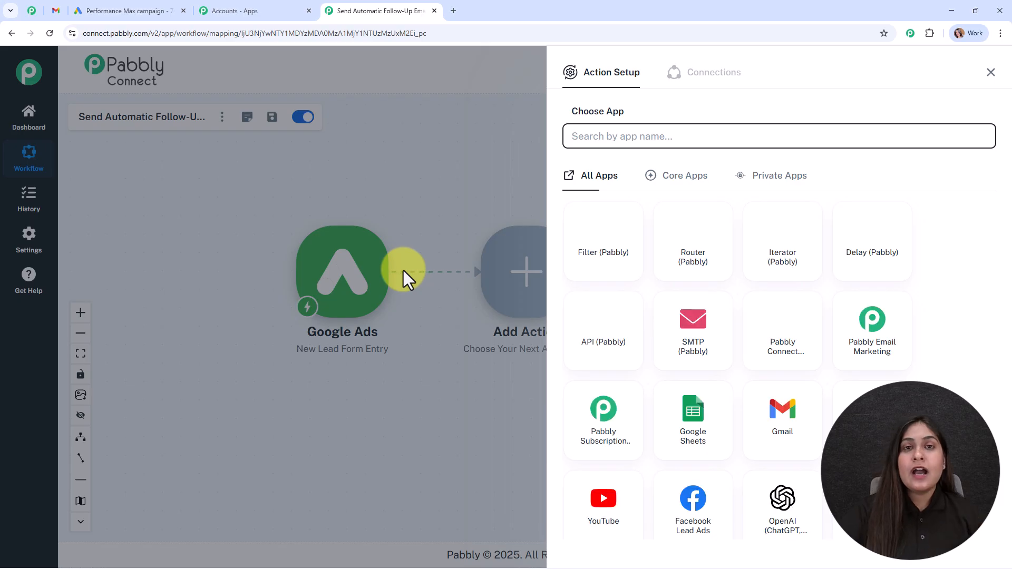
pyautogui.write('gmail')
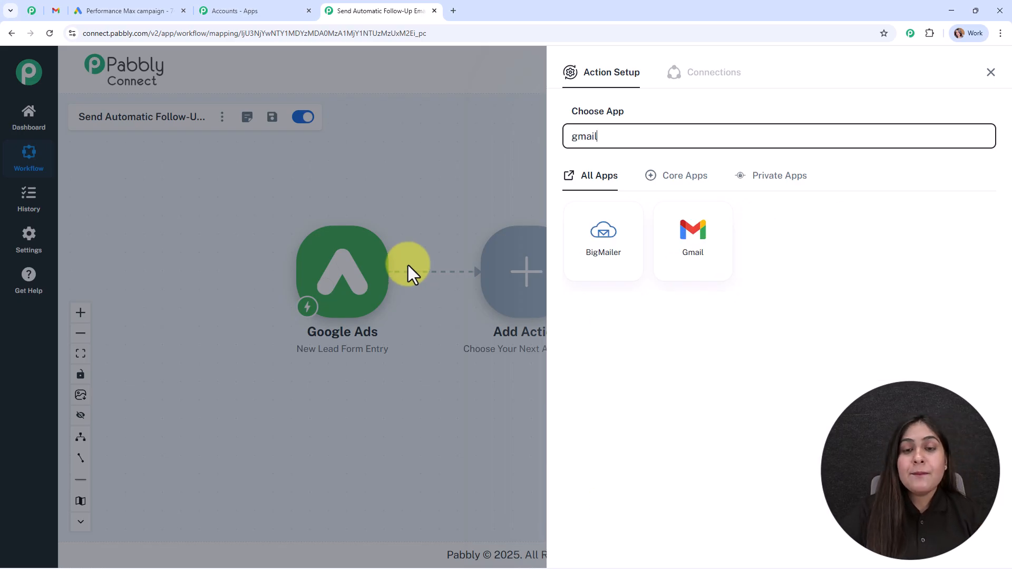
pyautogui.click(704, 245)
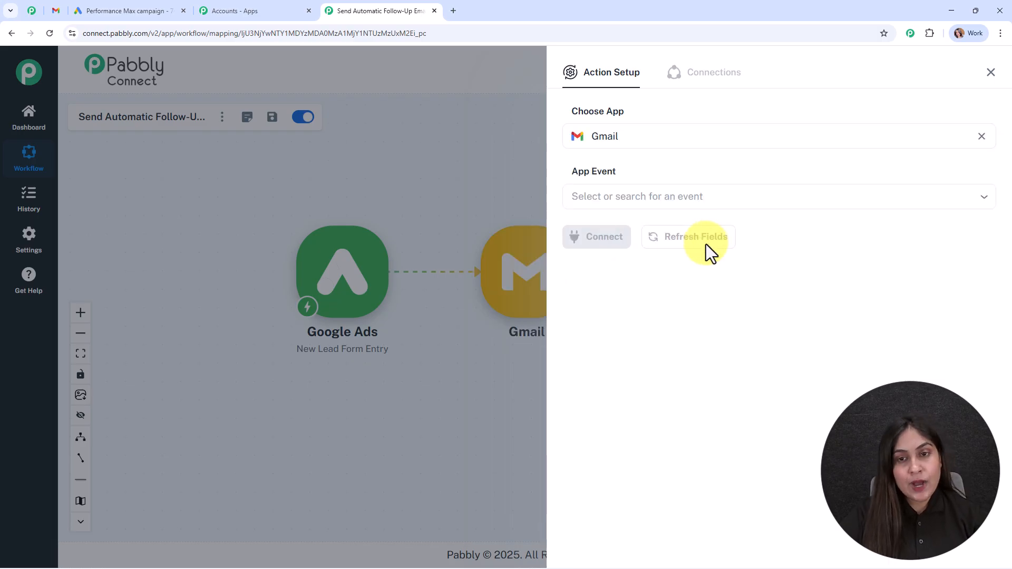
pyautogui.click(592, 199)
pyautogui.click(606, 229)
pyautogui.click(606, 236)
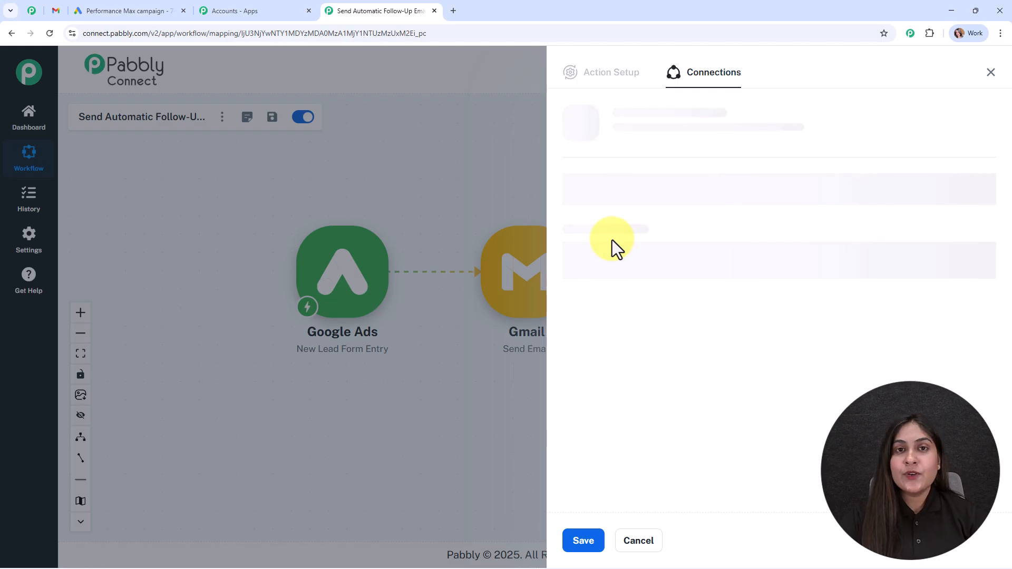
# Add a new Gmail connection by signing in with Google and allowing access
pyautogui.click(589, 173)
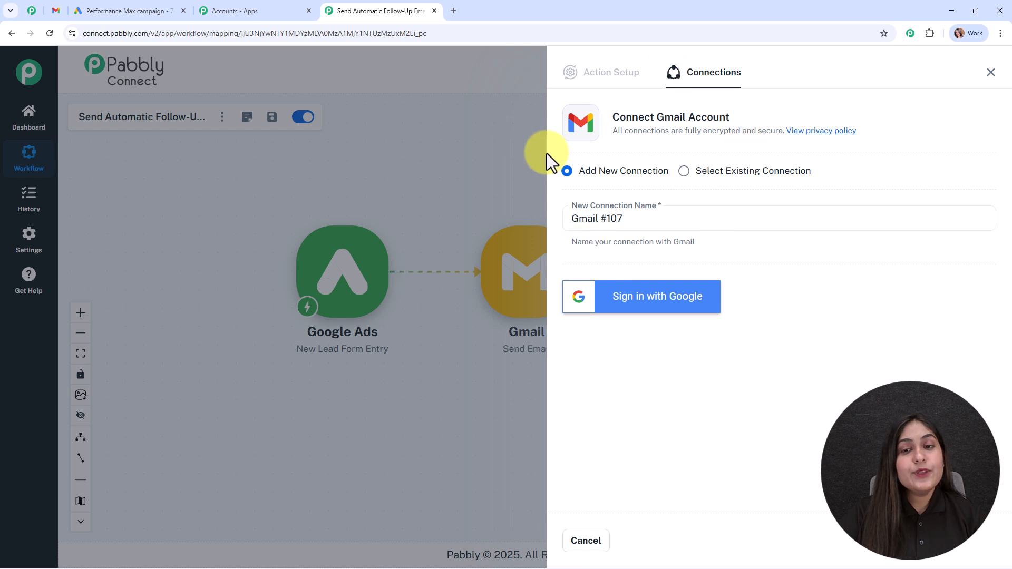
pyautogui.click(679, 293)
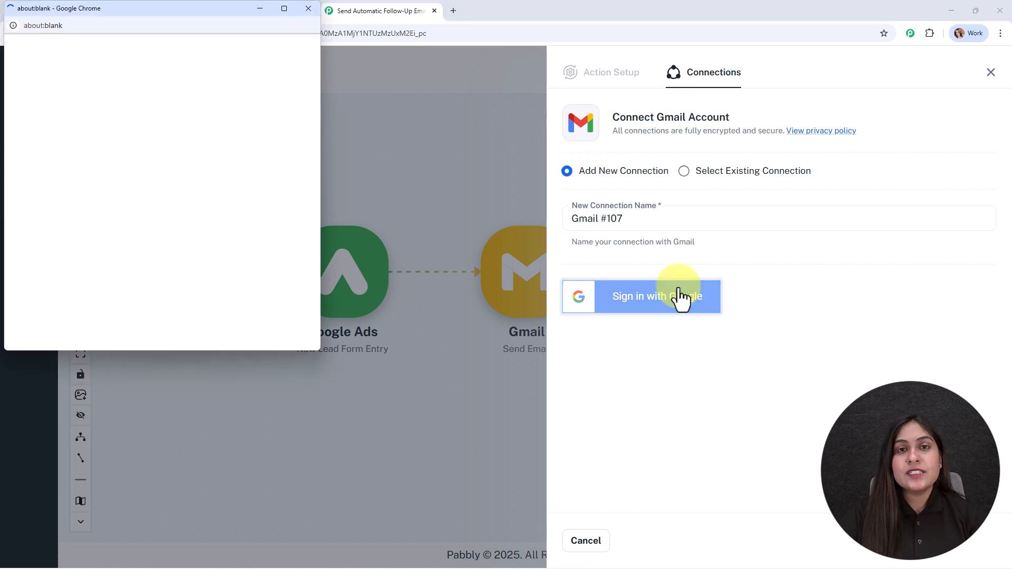
pyautogui.click(222, 220)
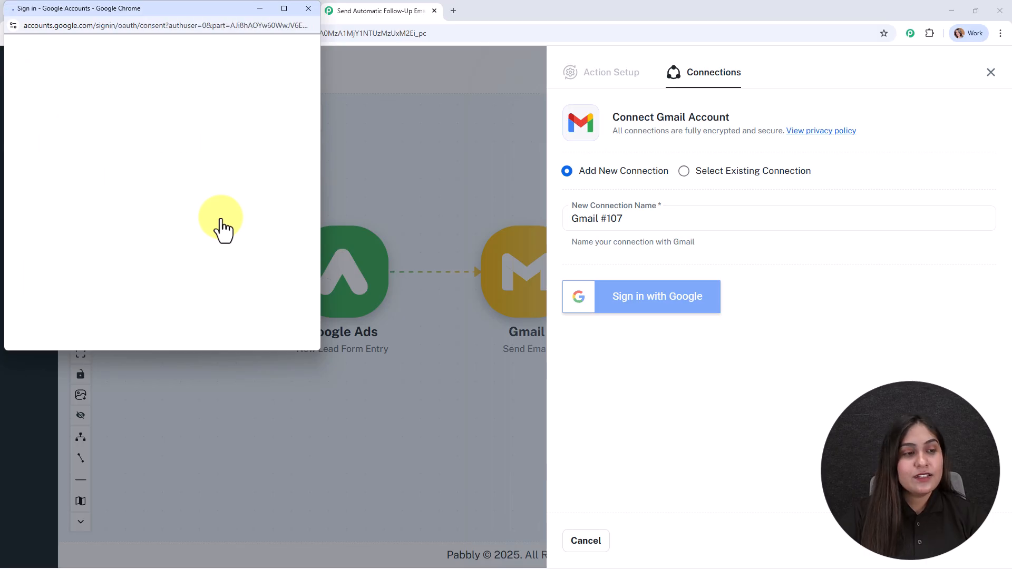
pyautogui.scroll(-1, 242, 285)
pyautogui.click(264, 345)
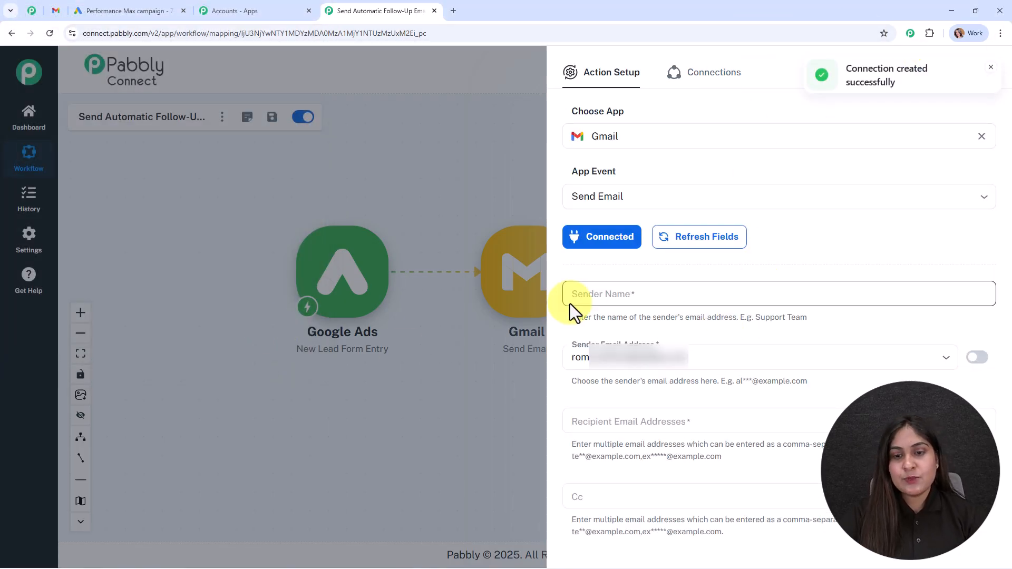
# Set sender name to 'Digital Dynamics' and map the lead's email as the recipient
pyautogui.click(628, 294)
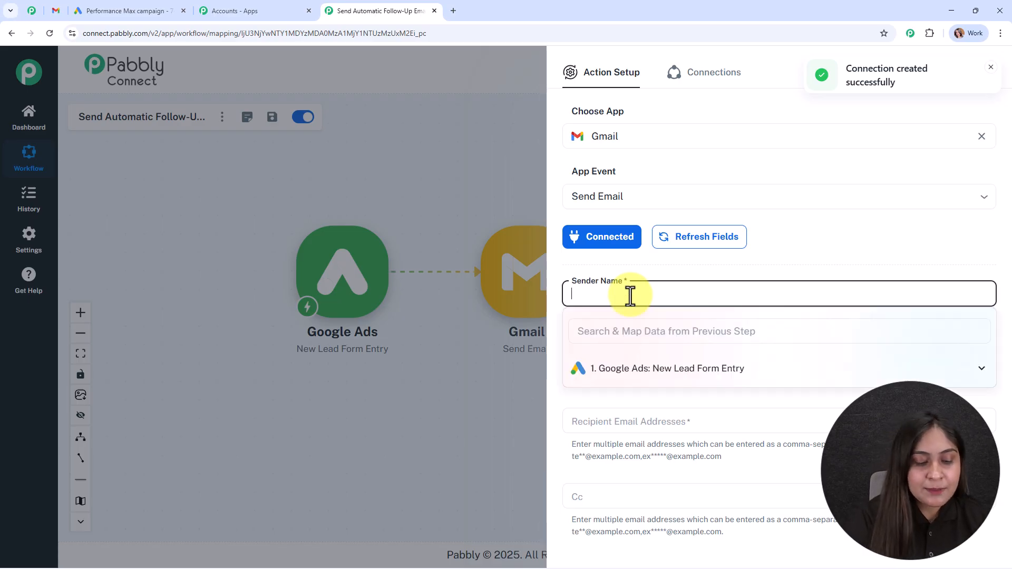
pyautogui.write('Digital Dynamics')
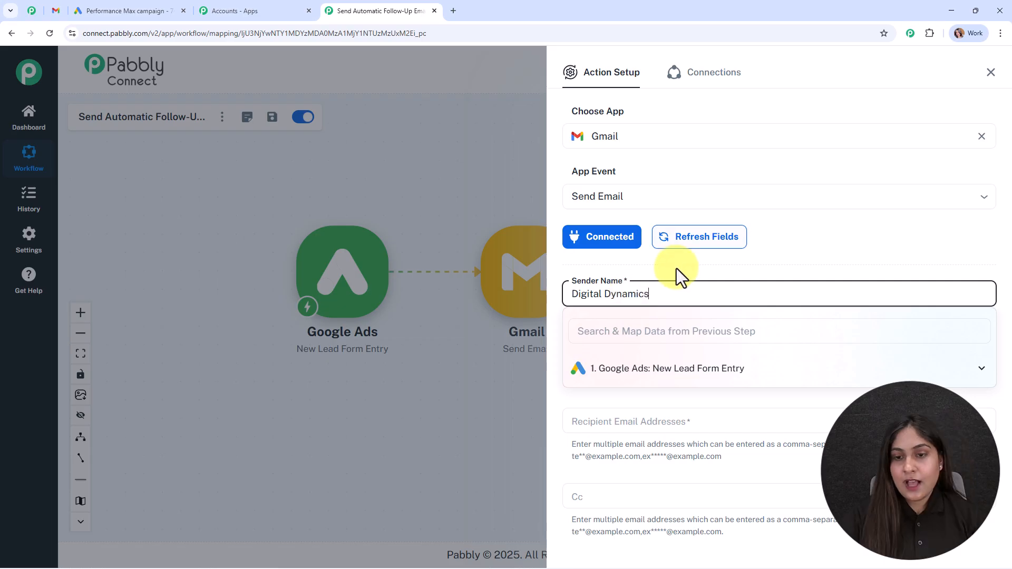
pyautogui.click(675, 269)
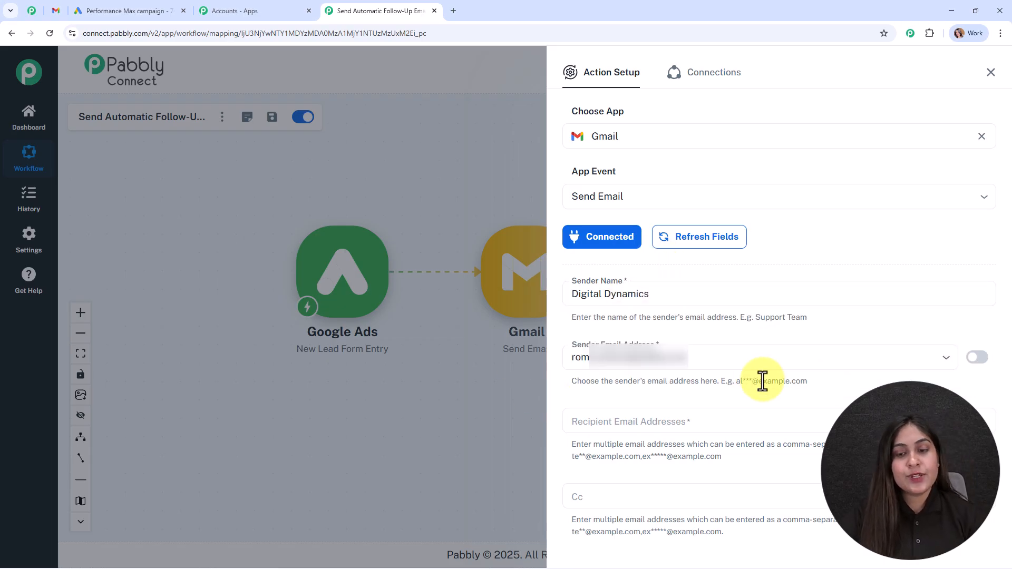
pyautogui.click(623, 422)
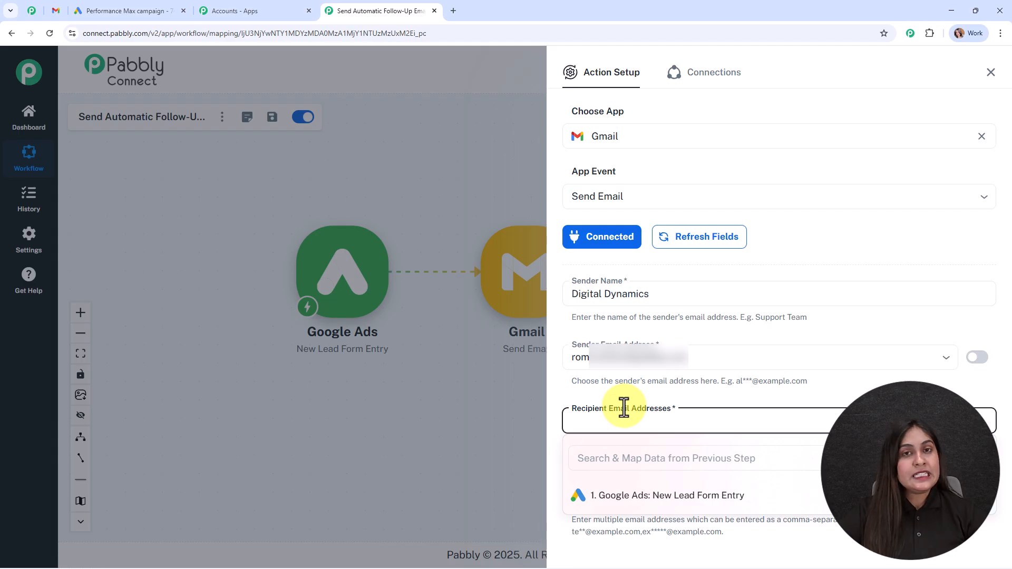
pyautogui.click(624, 458)
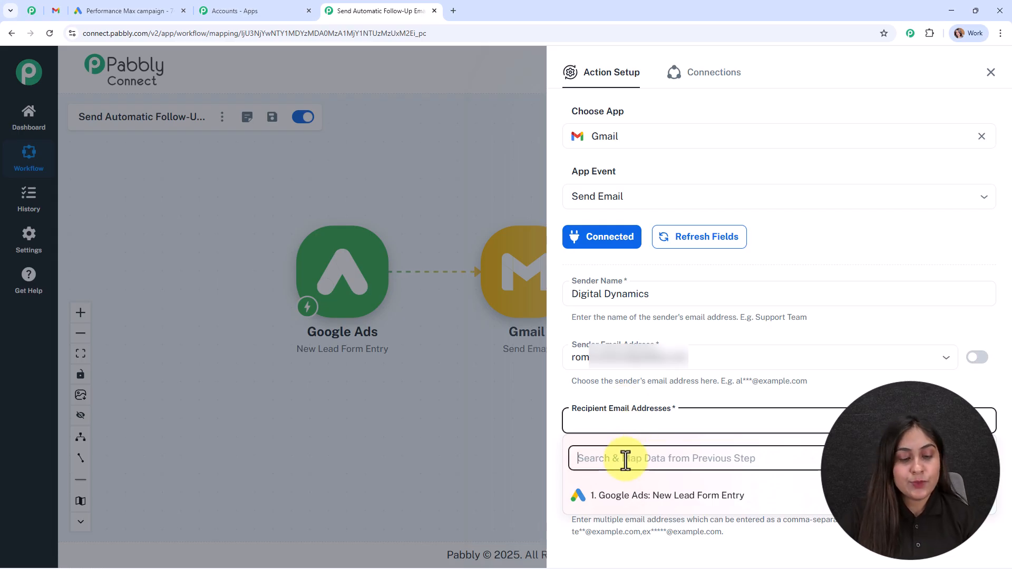
pyautogui.write('@')
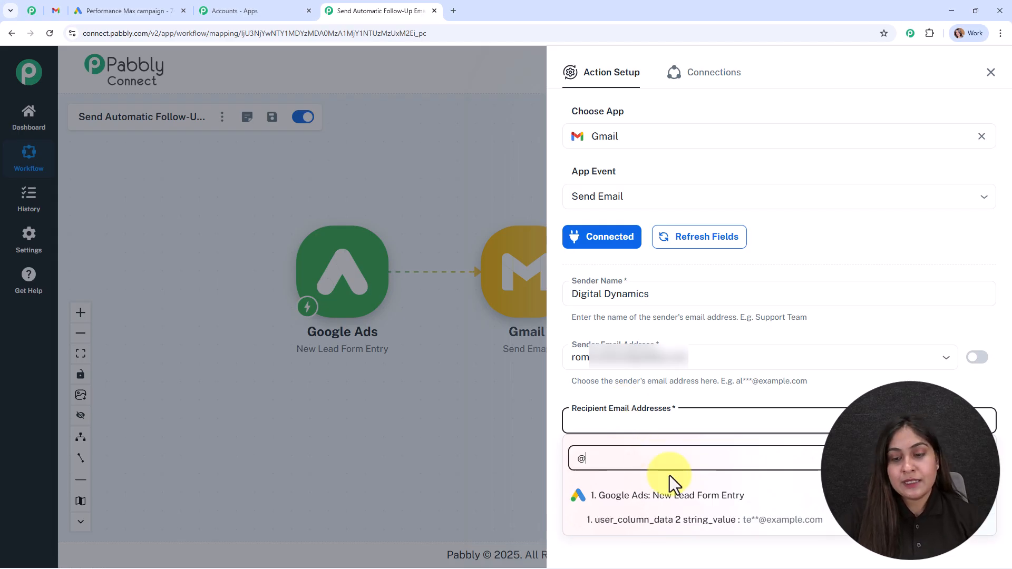
pyautogui.click(711, 534)
# Paste 'ThankYou For Showing Your Interest!' as the email subject
pyautogui.scroll(-7, 651, 226)
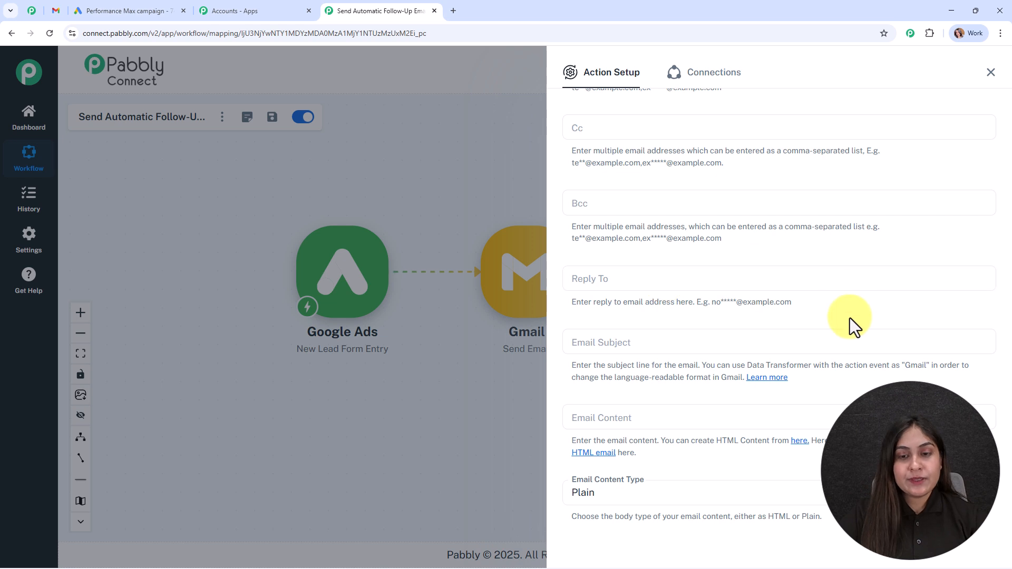
pyautogui.scroll(-2, 816, 300)
pyautogui.click(592, 238)
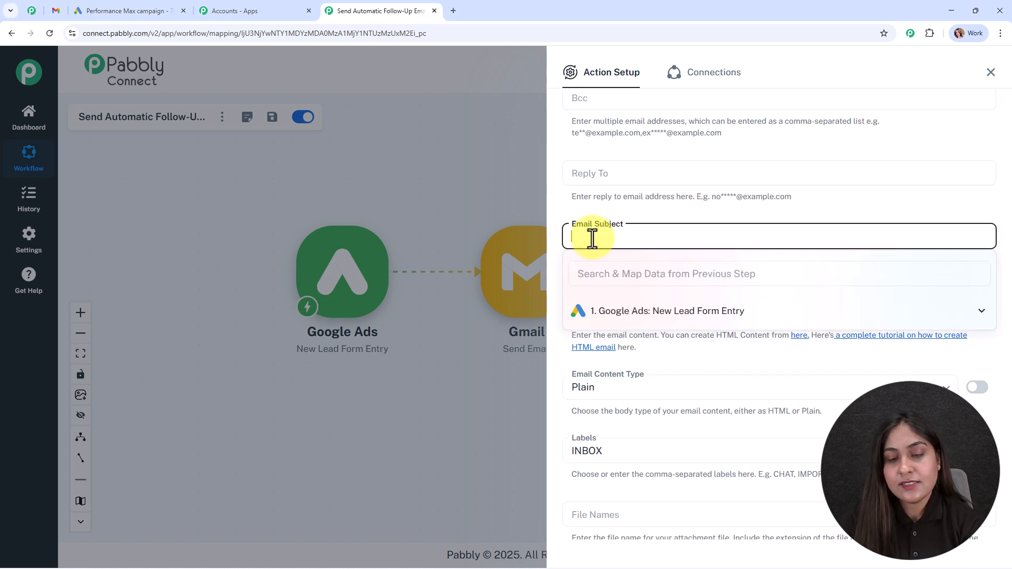
pyautogui.write('ThankYou For Showing Your Interest!')
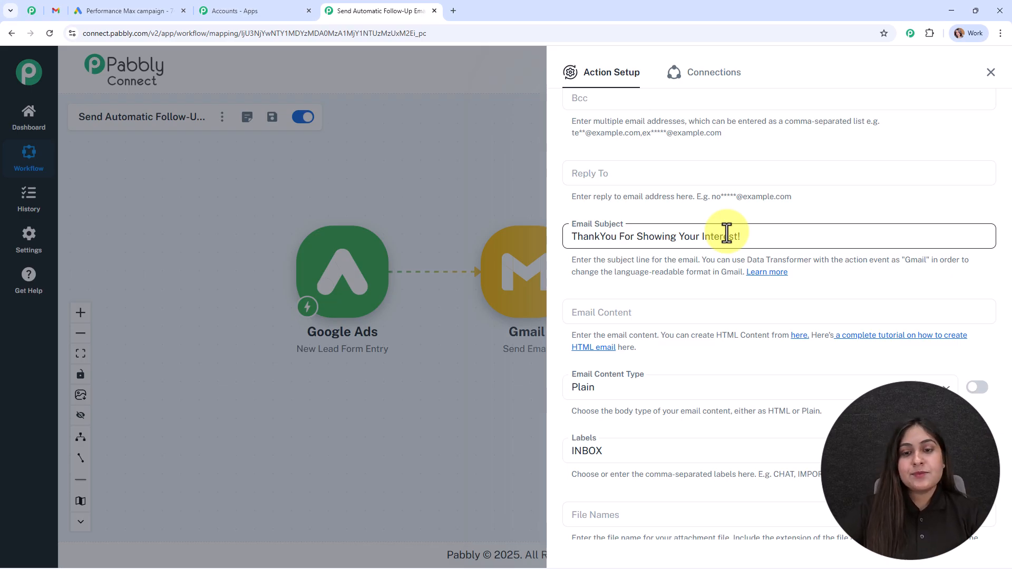
pyautogui.scroll(-2, 666, 305)
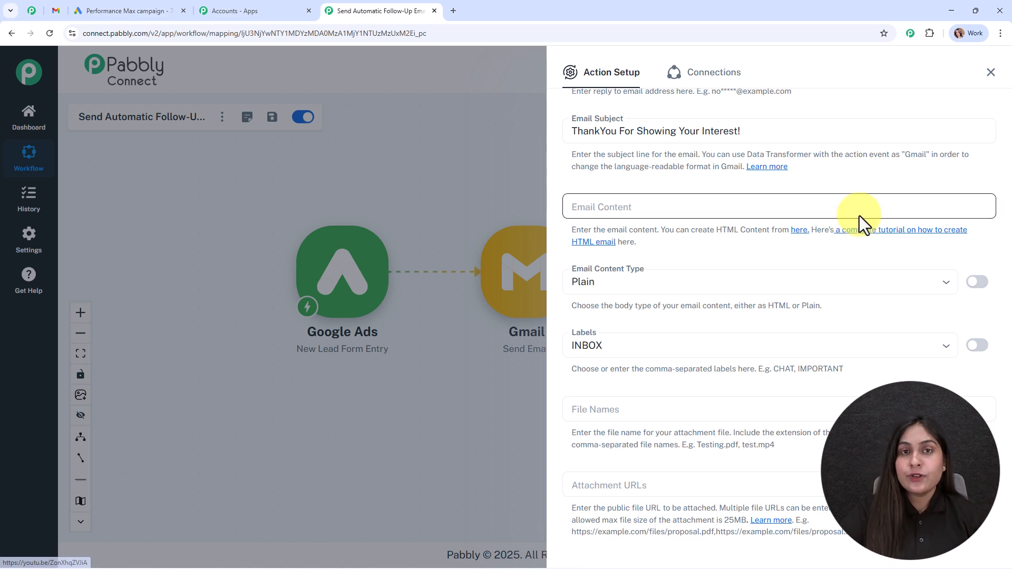
# Paste the personalized HTML follow-up body, greeting the lead by FirstName, into Email Content
pyautogui.click(592, 209)
pyautogui.hotkey('ctrl', 'v')
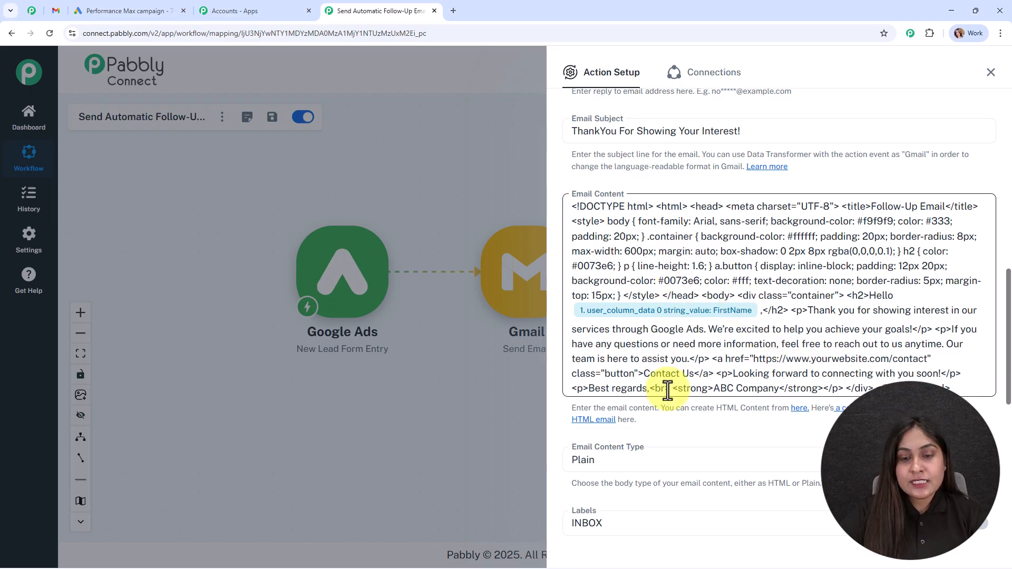
pyautogui.scroll(-3, 666, 387)
# Set the Email Content Type to HTML
pyautogui.click(641, 305)
pyautogui.click(660, 358)
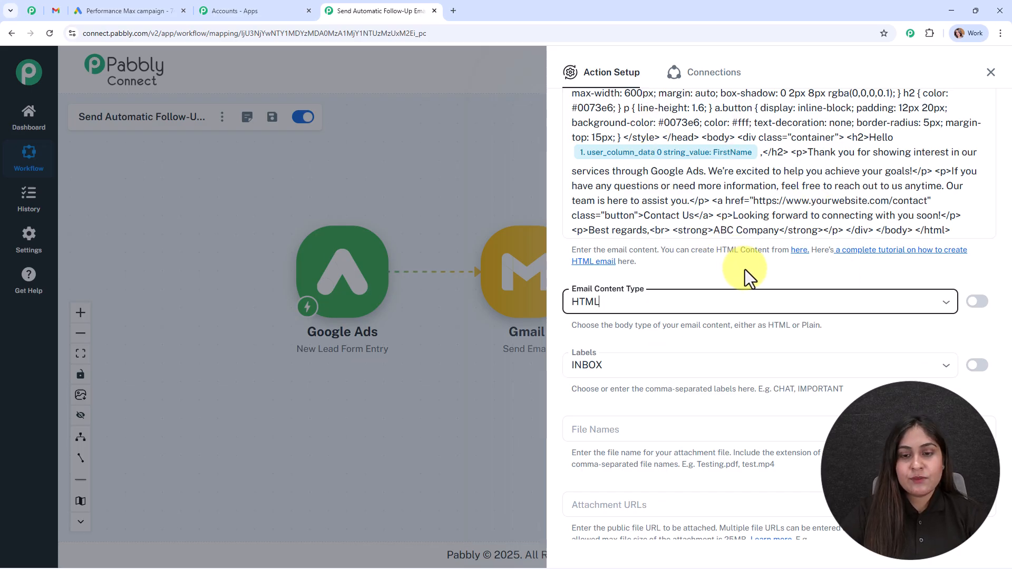
pyautogui.scroll(-4, 744, 269)
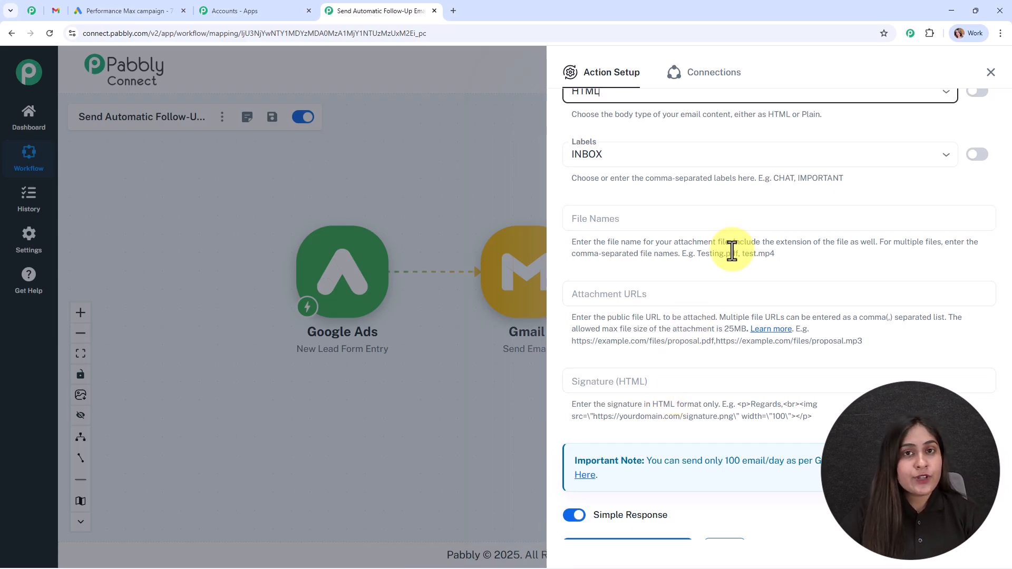
pyautogui.scroll(-1, 759, 401)
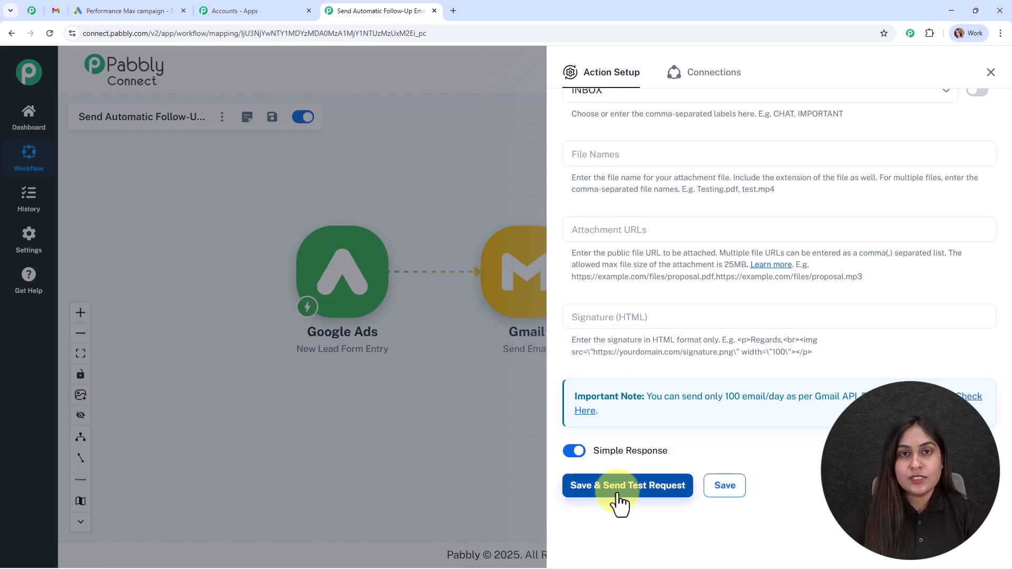
pyautogui.scroll(6, 882, 311)
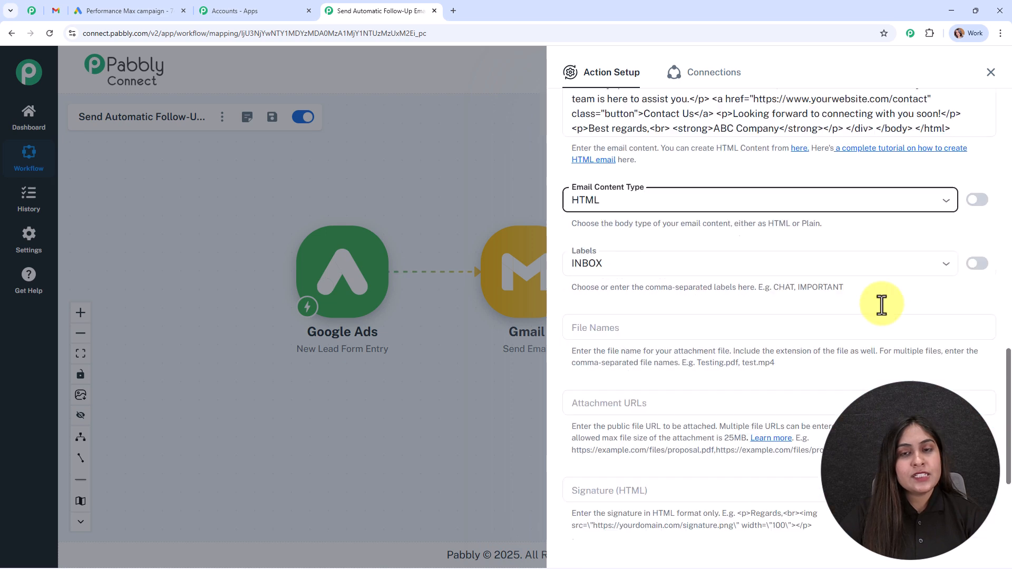
pyautogui.scroll(5, 869, 314)
pyautogui.click(797, 151)
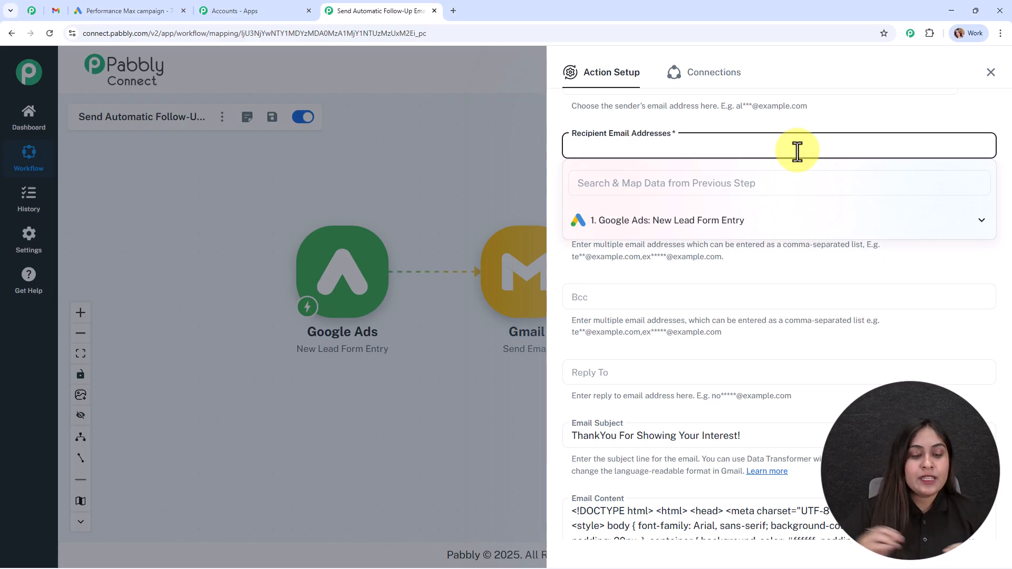
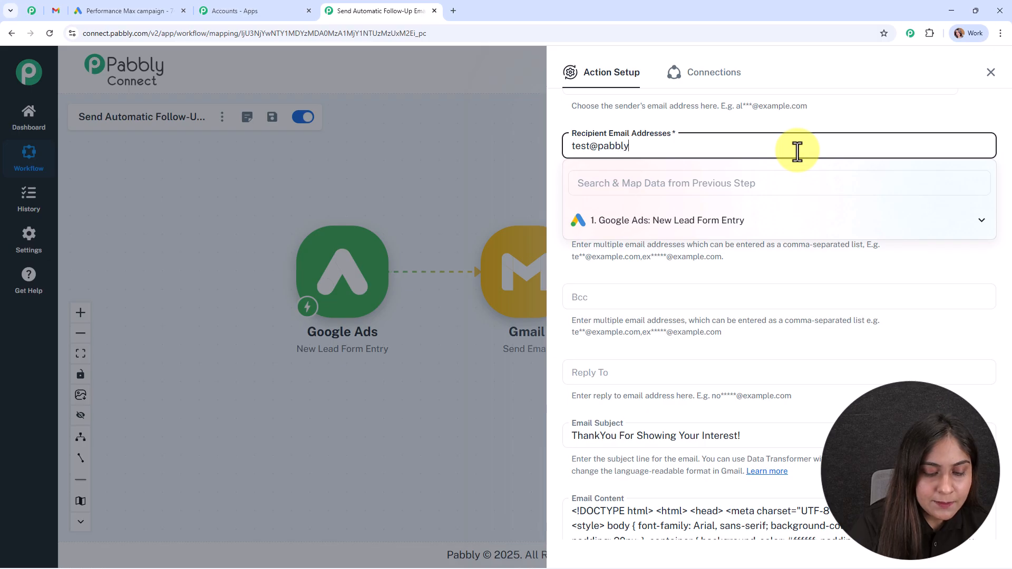
# Enter a test recipient e-mail address and save the Gmail step, sending a test email
pyautogui.scroll(-15, 640, 355)
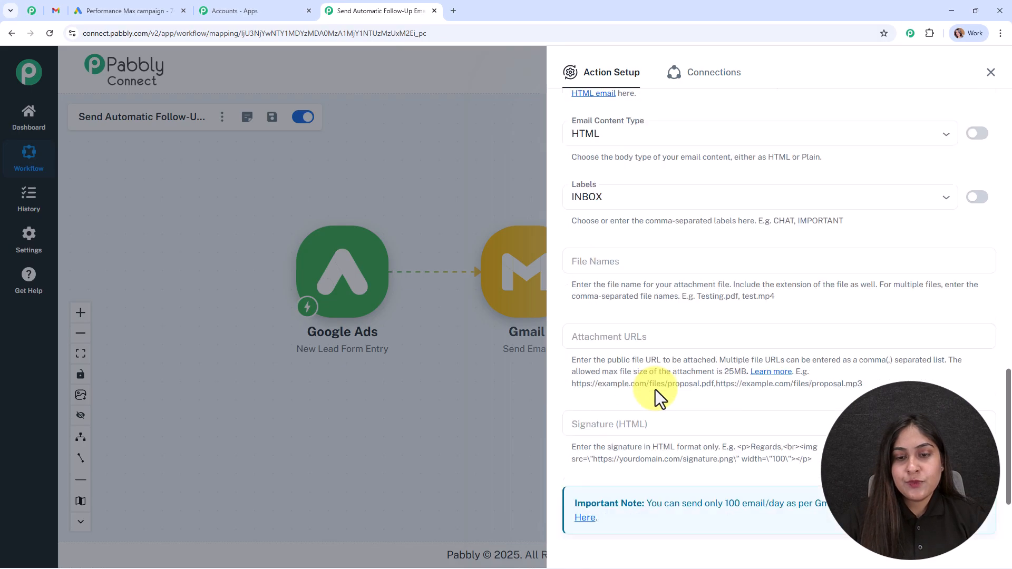
pyautogui.click(647, 488)
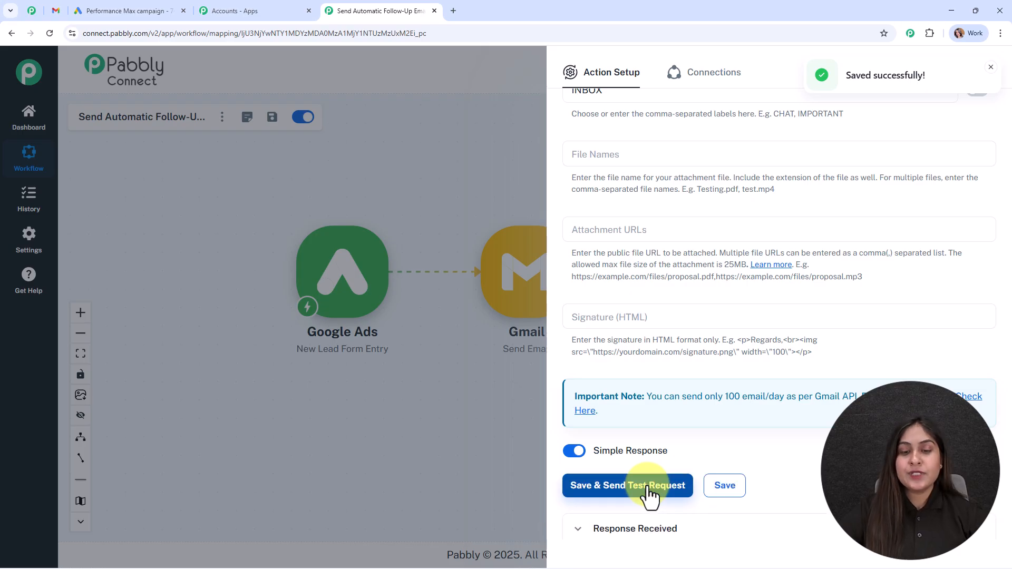
pyautogui.scroll(-5, 633, 447)
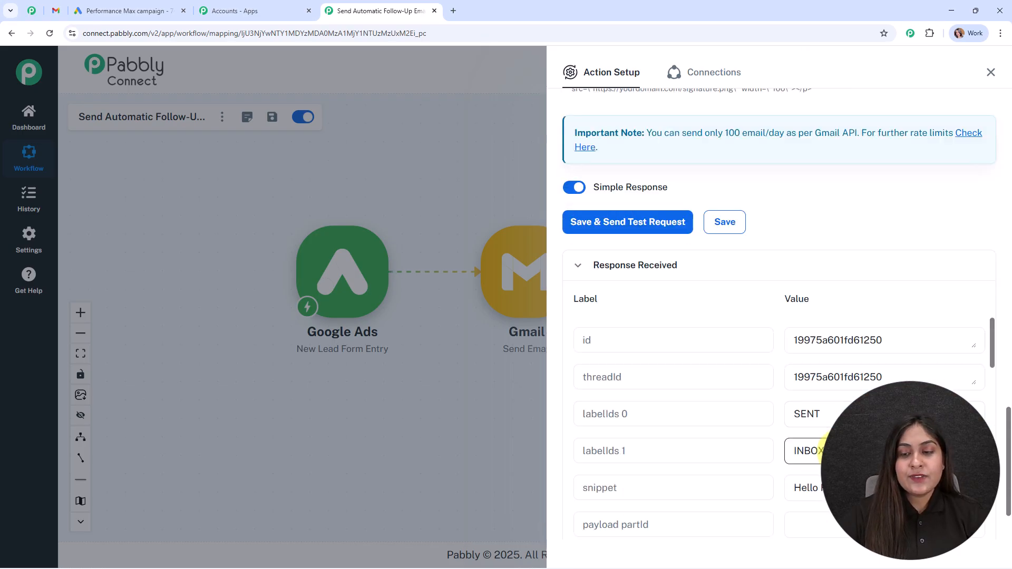
# Close the Gmail step settings, move the step right on the canvas, and view the received email in Gmail
pyautogui.click(990, 72)
pyautogui.moveTo(527, 276); pyautogui.dragTo(685, 330)
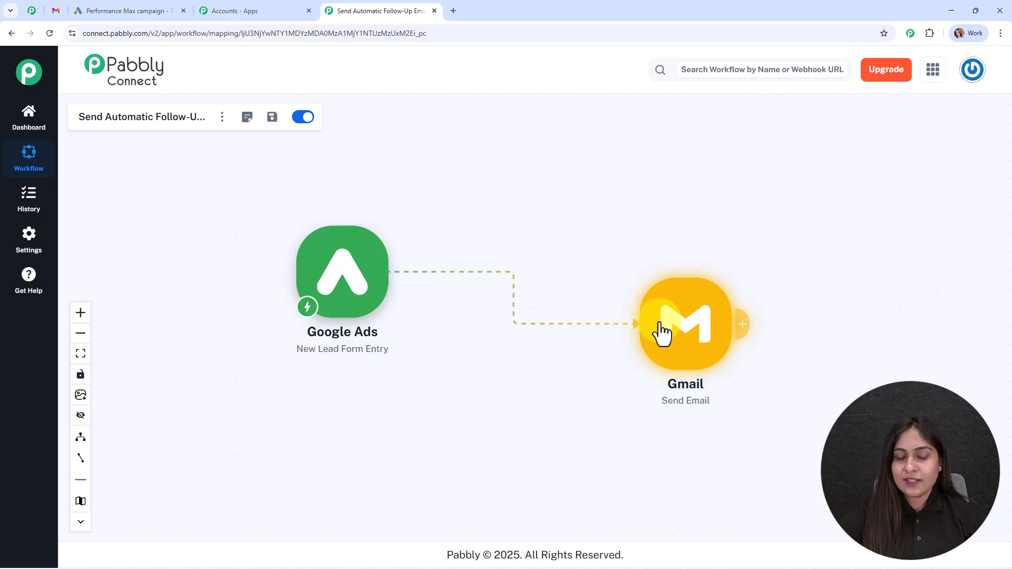
pyautogui.hotkey('alt', 'Tab')
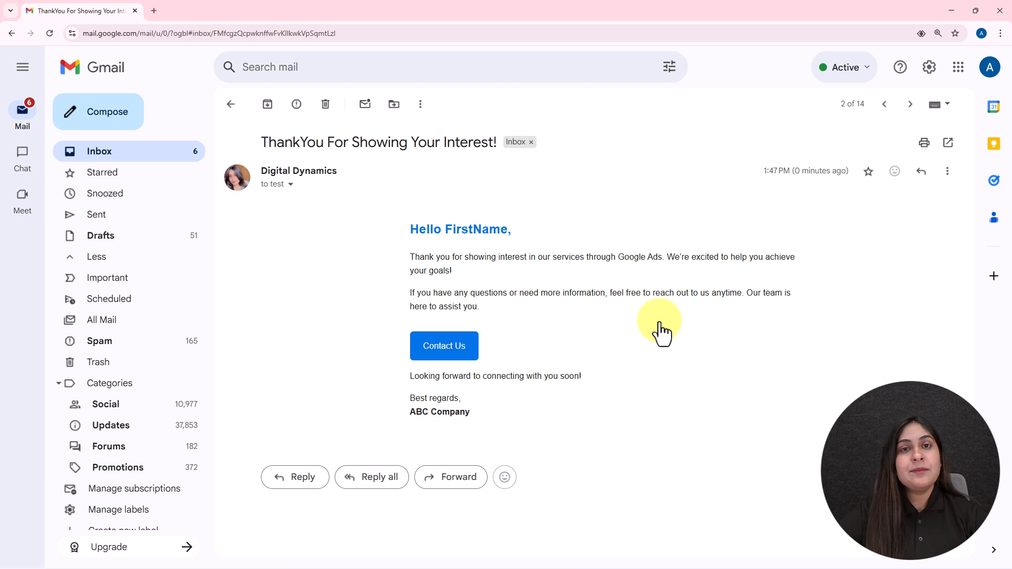